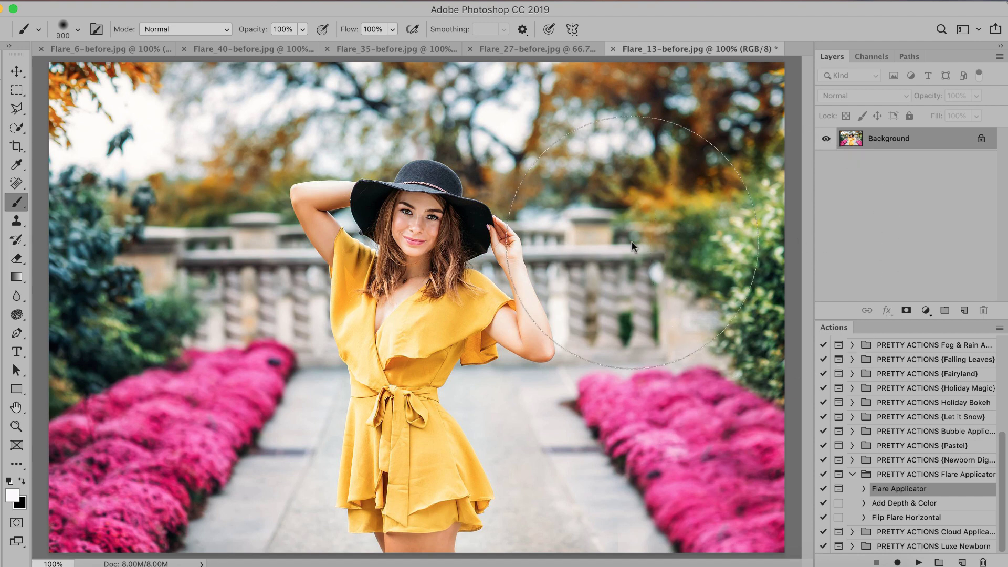
# Play the Flare Applicator action and place FLARE OVERLAY-13.JPG over the yellow-dress portrait
pyautogui.click(919, 475)
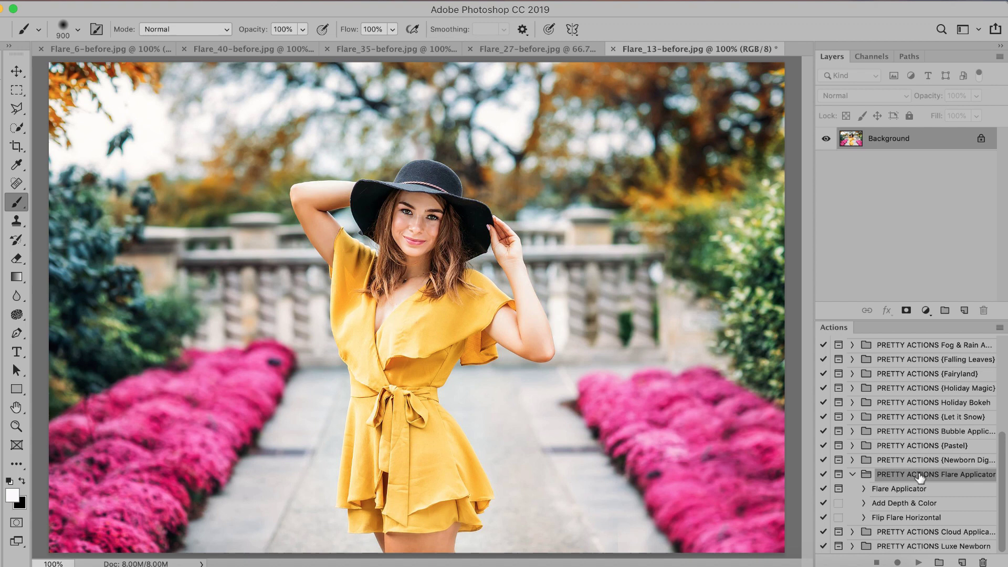
pyautogui.click(888, 490)
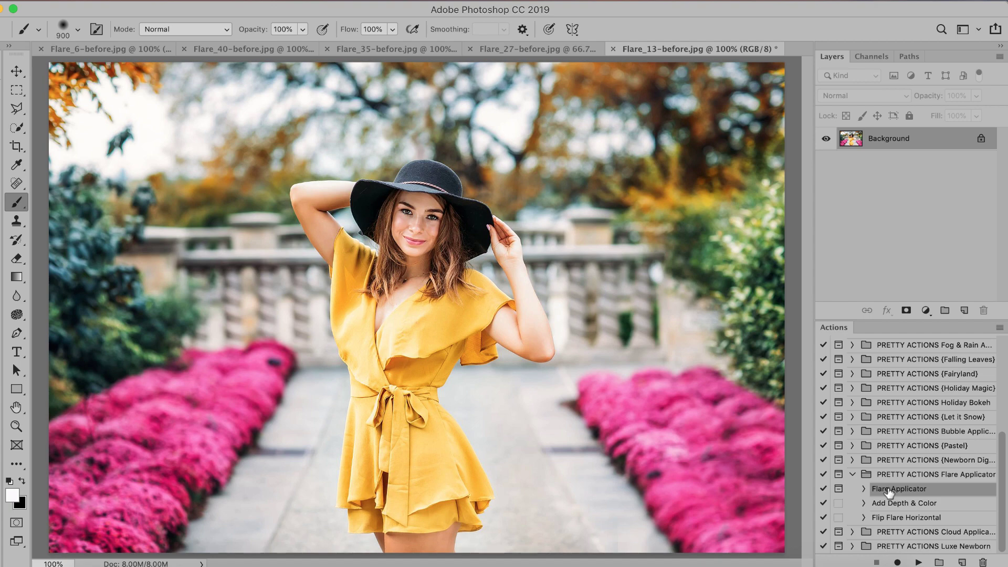
pyautogui.click(919, 562)
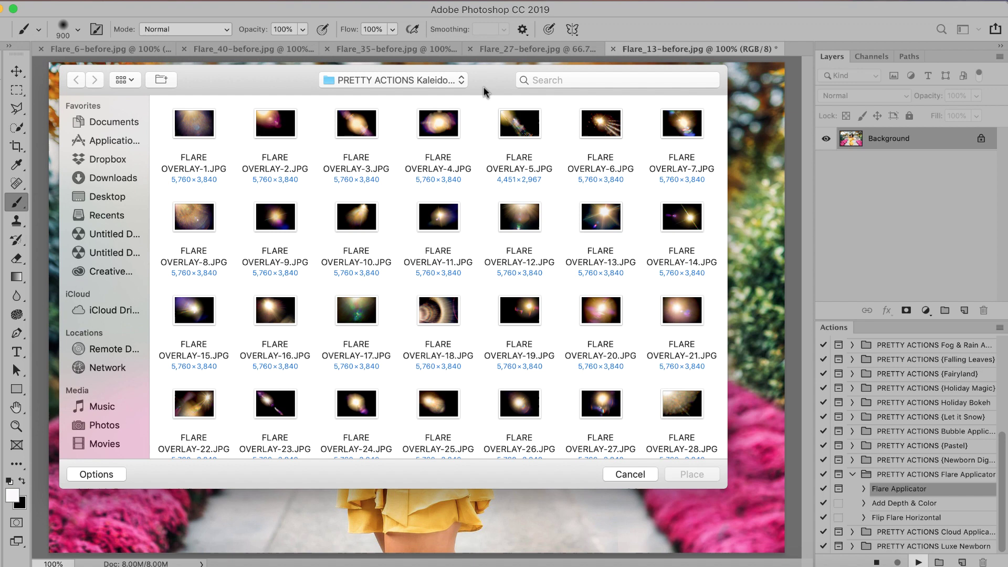
pyautogui.moveTo(486, 80); pyautogui.dragTo(482, 83)
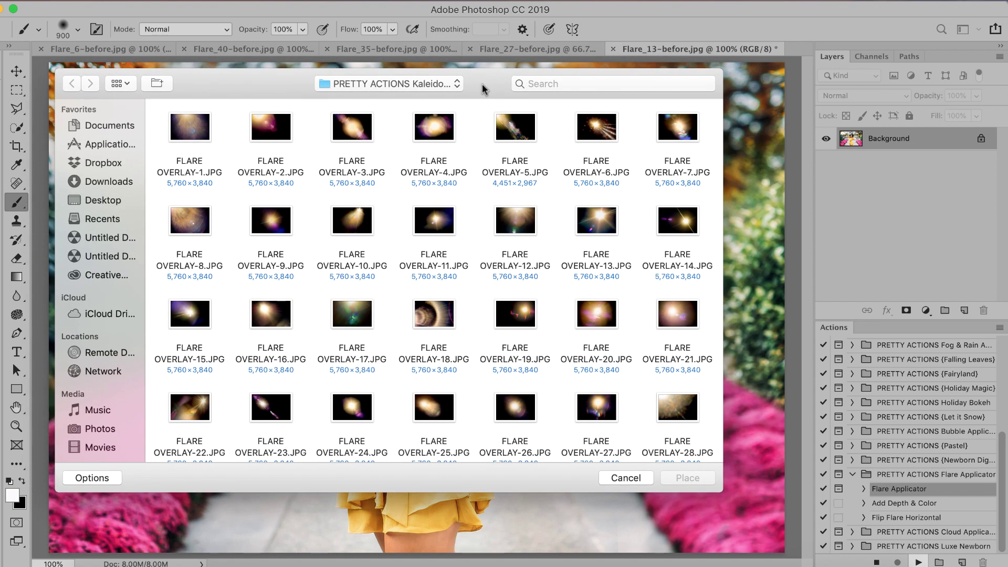
pyautogui.click(595, 226)
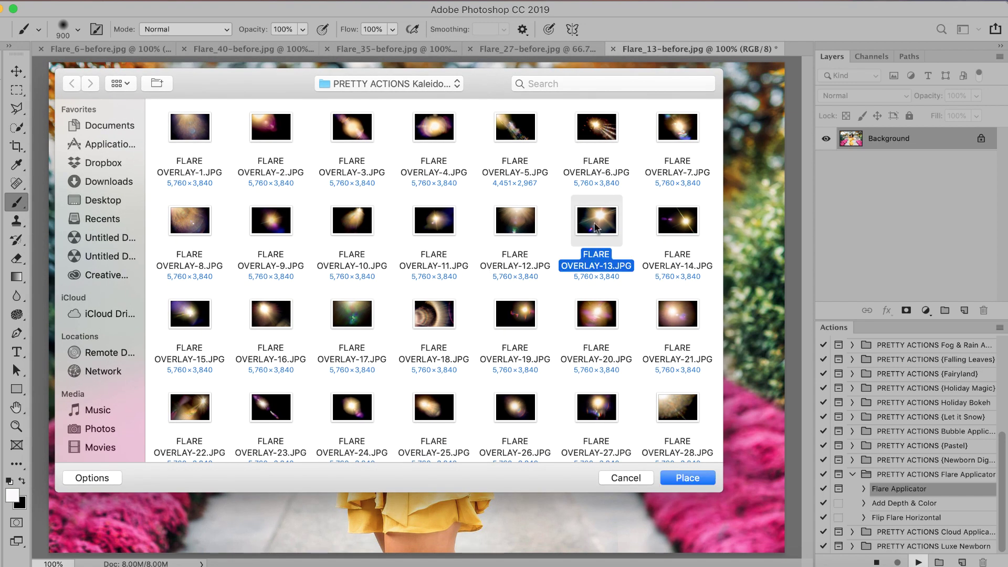
pyautogui.click(685, 478)
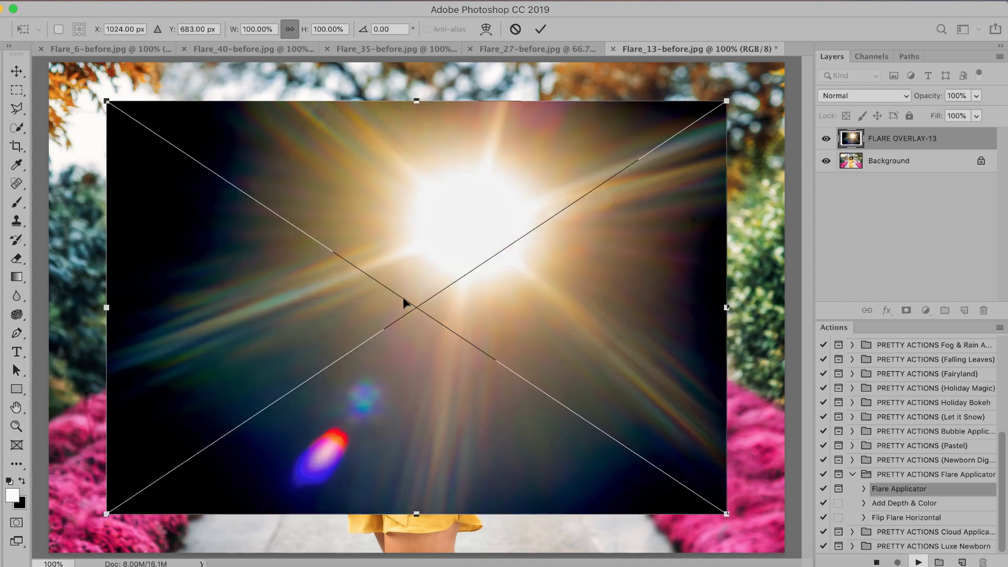
# Move the flare to the top right, scale it to 77.95%, rotate it -16°, and commit
pyautogui.moveTo(405, 299); pyautogui.dragTo(558, 207)
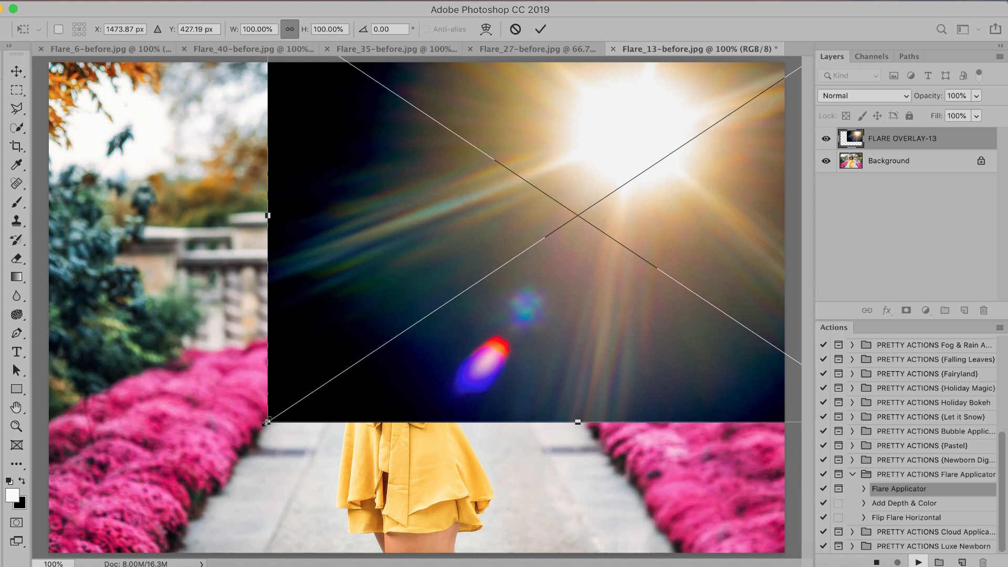
pyautogui.moveTo(266, 422); pyautogui.dragTo(462, 389)
pyautogui.moveTo(577, 272); pyautogui.dragTo(667, 235)
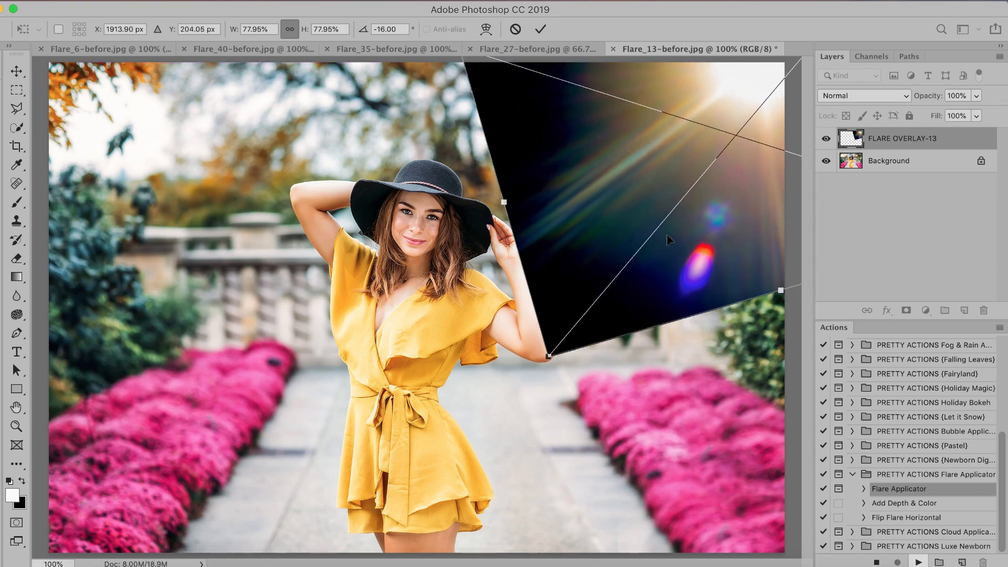
pyautogui.press('Return')
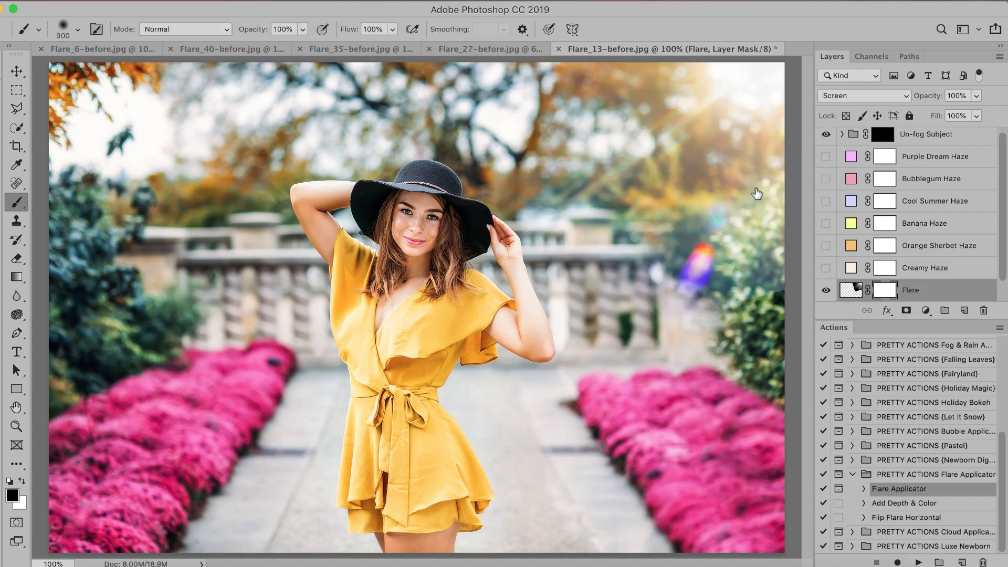
# Rescale the flare slightly from its corner to about 98.55% with the Move tool
pyautogui.click(17, 72)
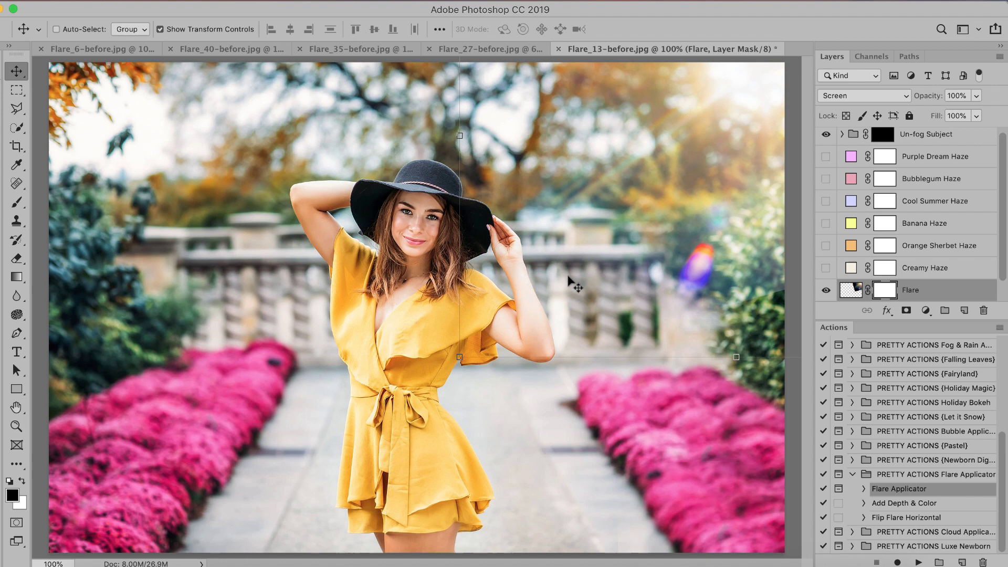
pyautogui.moveTo(456, 356)
pyautogui.mouseDown()
pyautogui.moveTo(457, 370)
pyautogui.moveTo(461, 328)
pyautogui.moveTo(468, 349)
pyautogui.mouseUp()
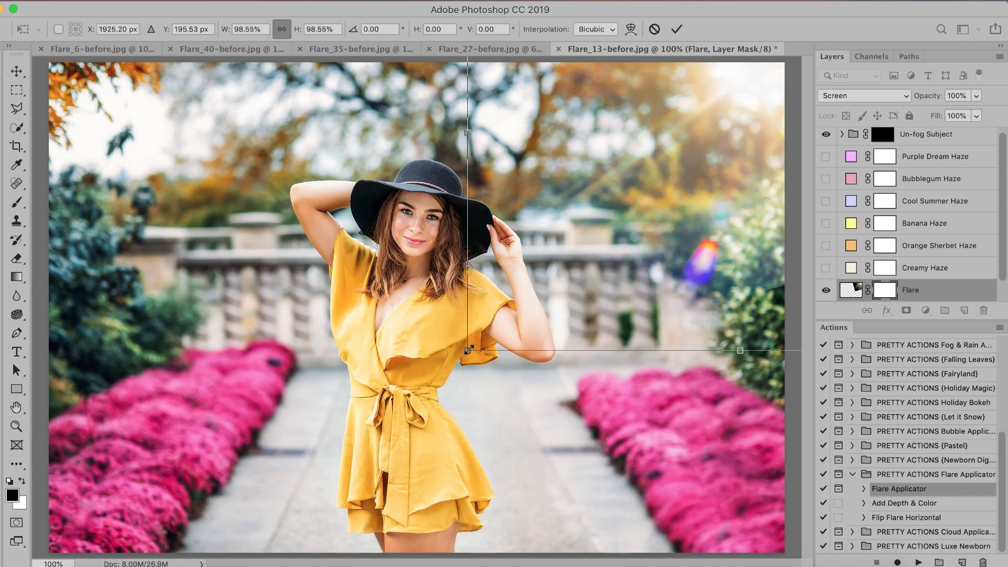
pyautogui.press('Return')
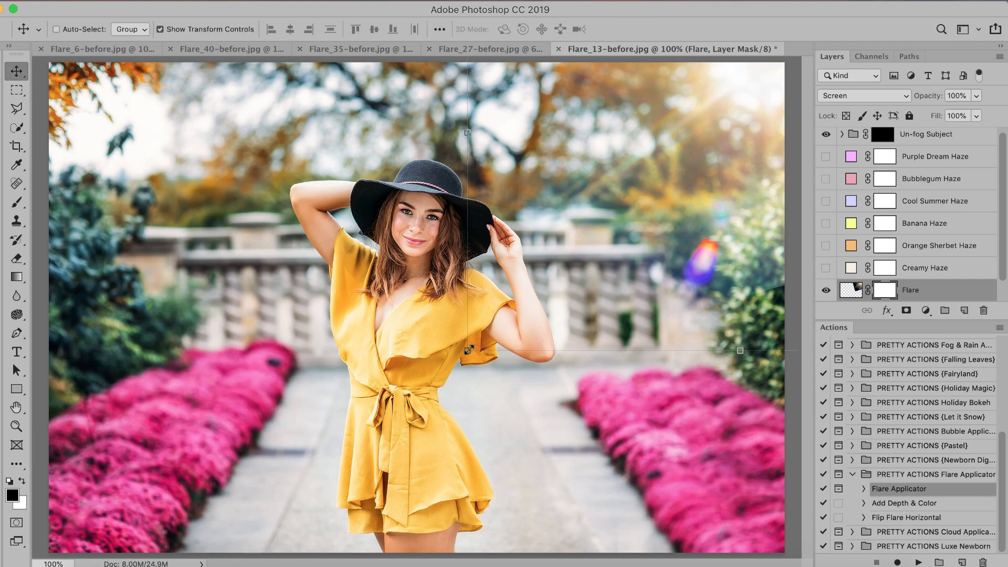
# Toggle the flare layer off and on twice to compare the portrait before and after
pyautogui.click(825, 290)
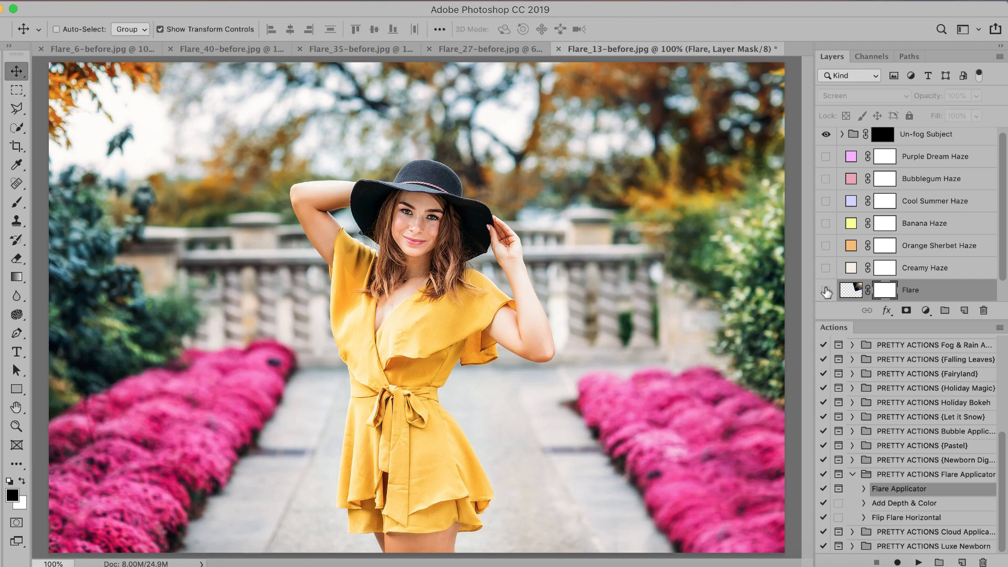
pyautogui.click(826, 290)
pyautogui.click(825, 290)
pyautogui.click(825, 290)
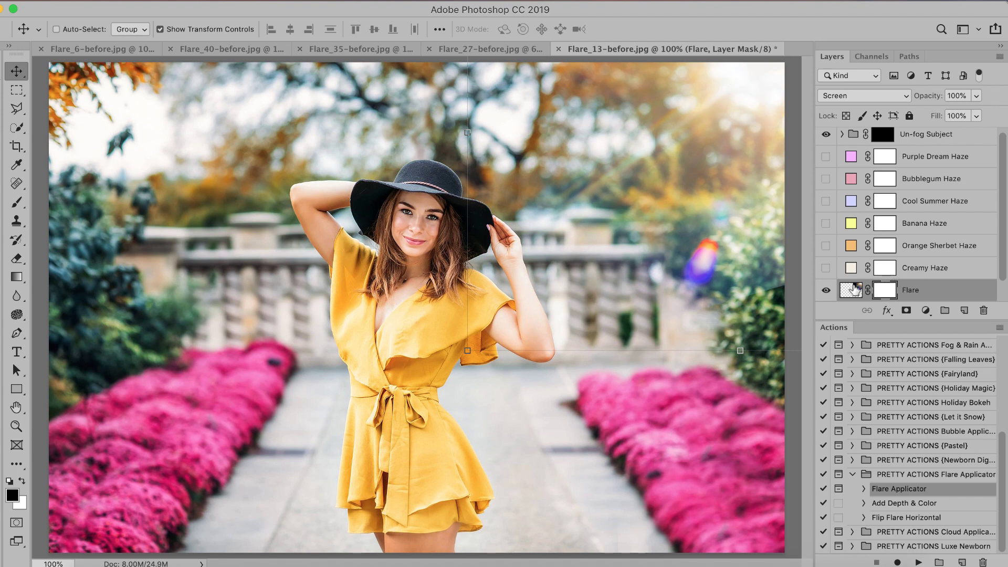
# Preview the Purple Dream, Bubblegum and Cool Summer hazes, leaving each hidden afterwards
pyautogui.scroll(-2, 850, 293)
pyautogui.scroll(3, 867, 221)
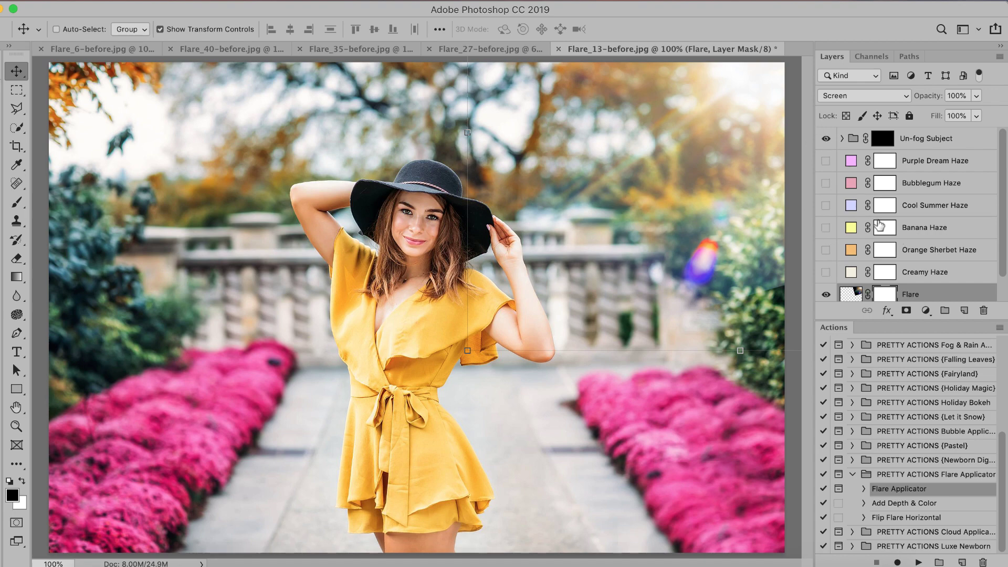
pyautogui.click(826, 161)
pyautogui.click(826, 161)
pyautogui.click(825, 185)
pyautogui.click(825, 183)
pyautogui.click(825, 206)
pyautogui.click(825, 206)
# Preview the Banana, Orange Sherbet and Creamy hazes, then switch to Flare_27-before.jpg
pyautogui.click(825, 228)
pyautogui.click(825, 228)
pyautogui.click(825, 250)
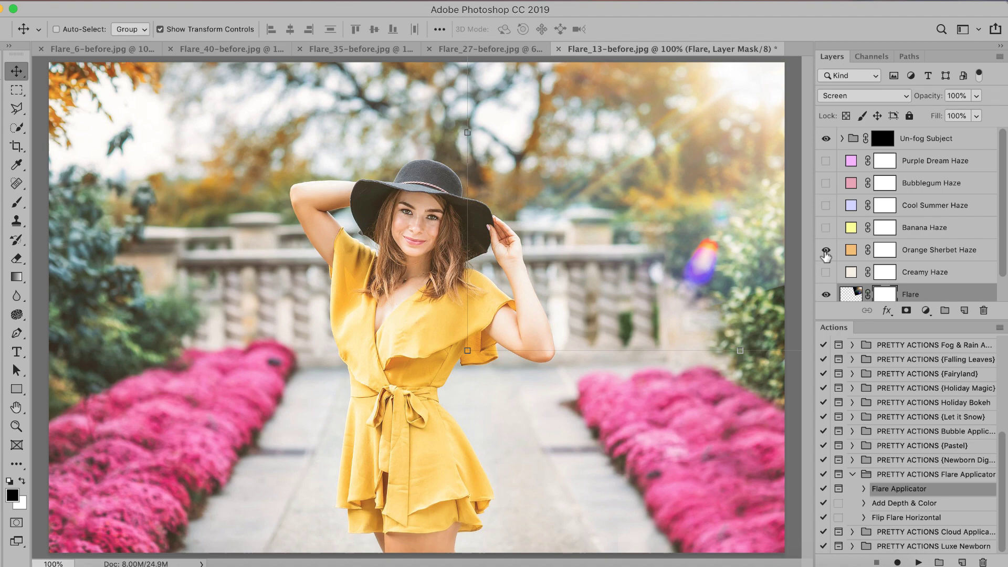
pyautogui.click(825, 251)
pyautogui.click(825, 271)
pyautogui.click(825, 272)
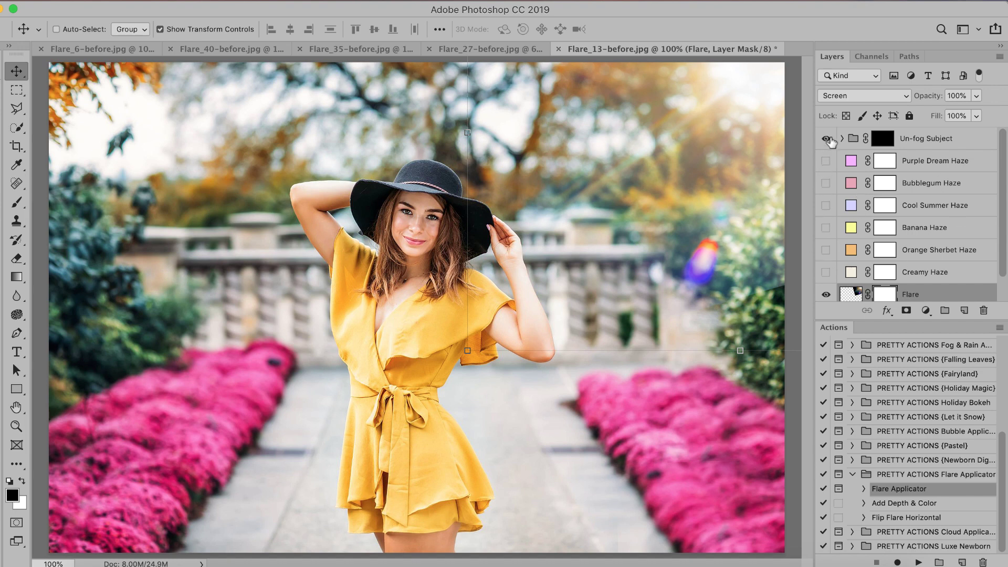
pyautogui.click(540, 49)
pyautogui.press('b')
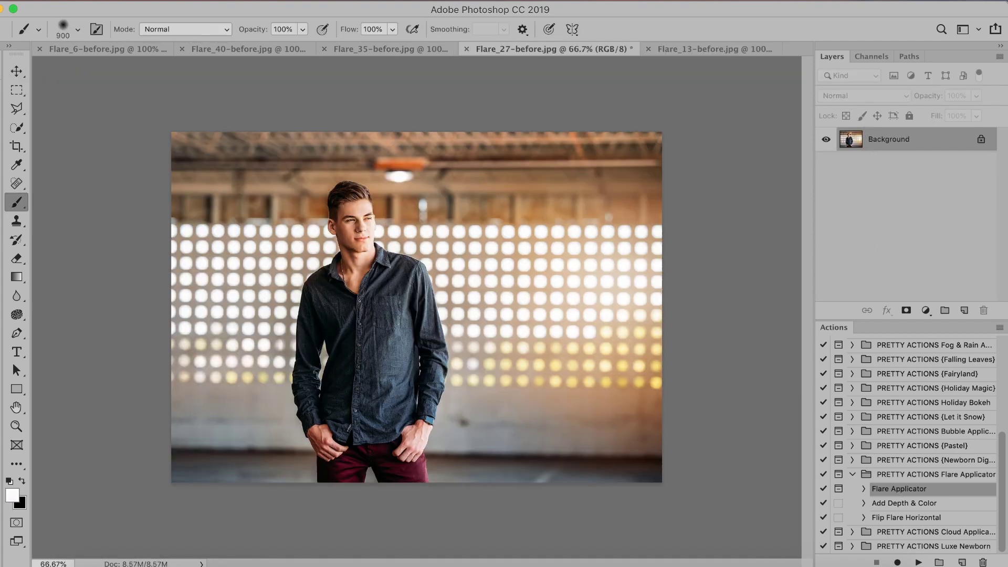
# Play Flare Applicator on Flare_27-before.jpg and place FLARE OVERLAY-27.JPG over the denim-shirt portrait
pyautogui.click(918, 563)
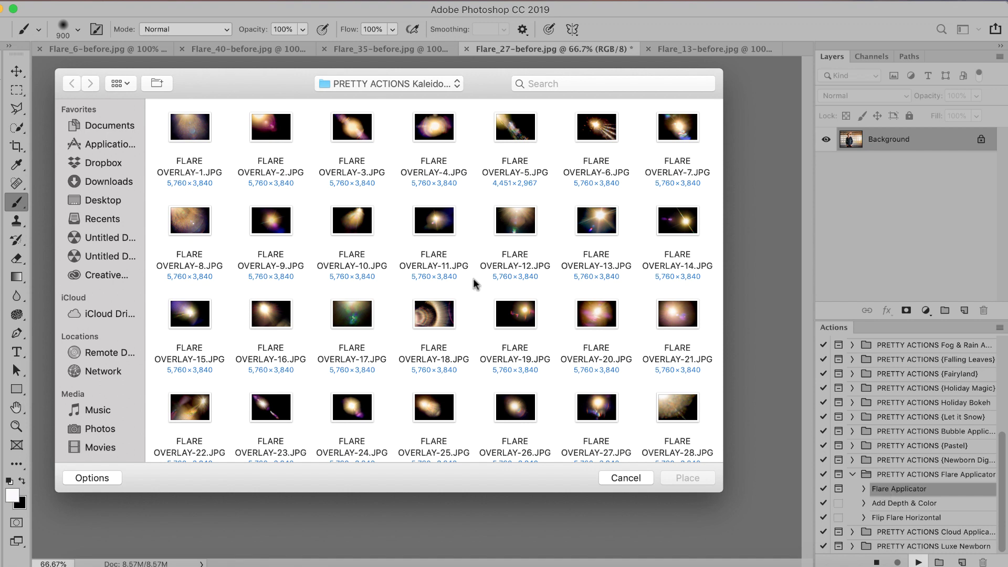
pyautogui.scroll(-5, 474, 281)
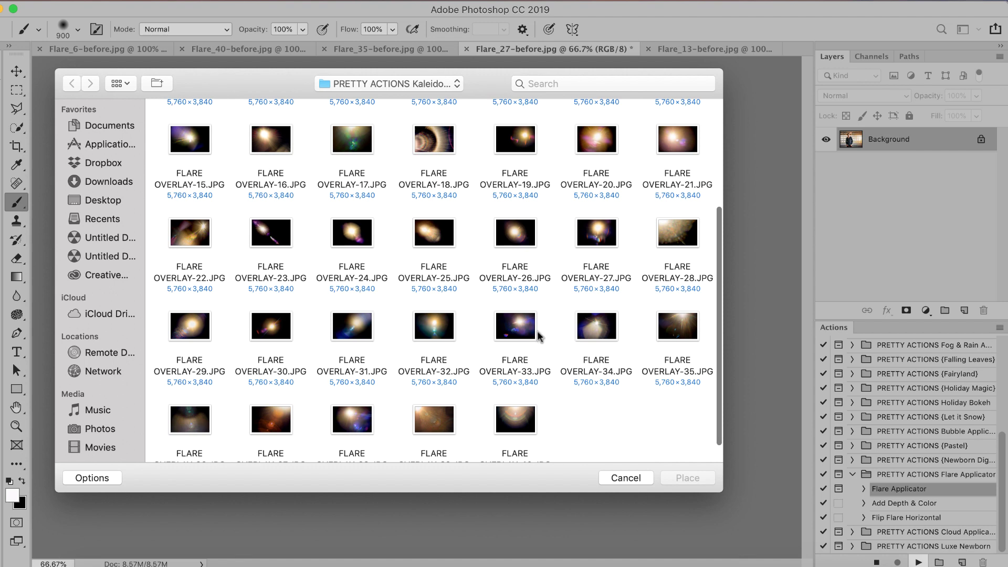
pyautogui.scroll(-2, 537, 332)
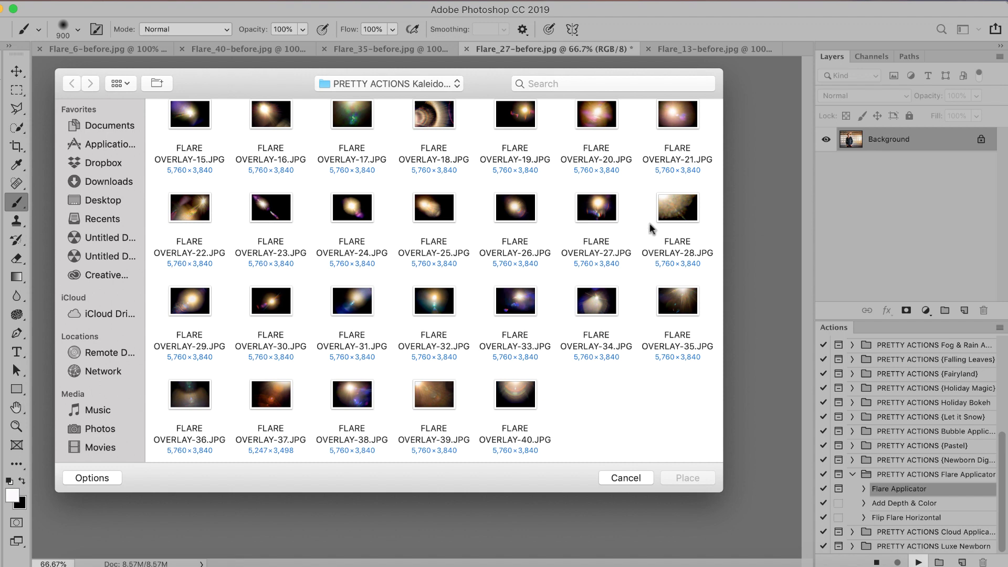
pyautogui.click(599, 206)
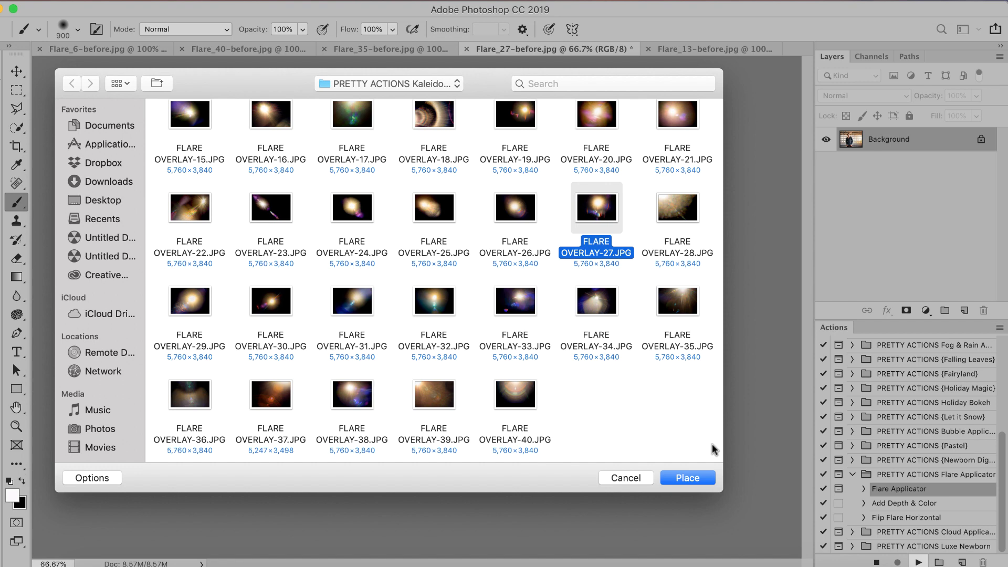
pyautogui.click(691, 478)
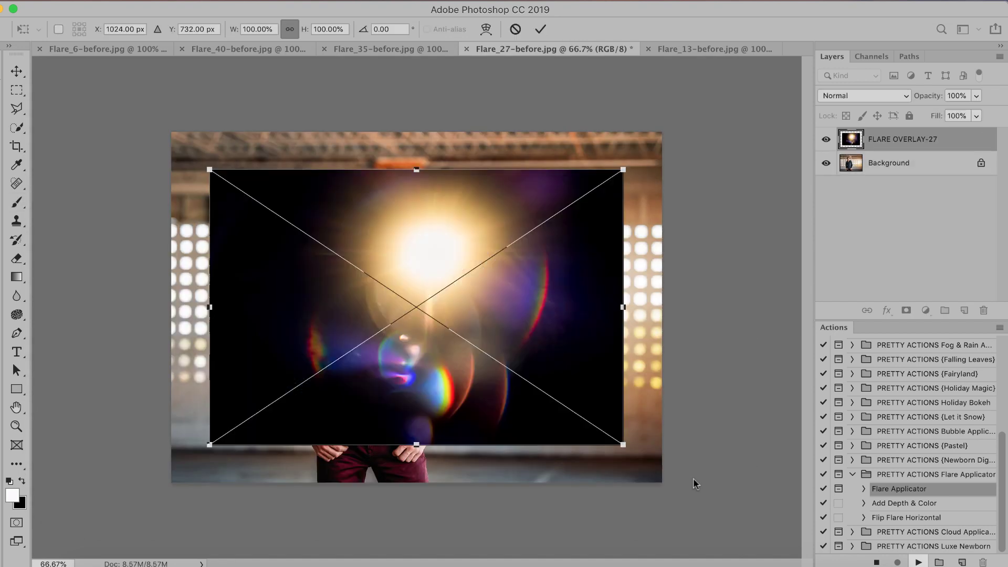
# Rotate the flare, move it right and down, and commit the placement
pyautogui.moveTo(644, 156); pyautogui.dragTo(625, 465)
pyautogui.moveTo(529, 376); pyautogui.dragTo(622, 389)
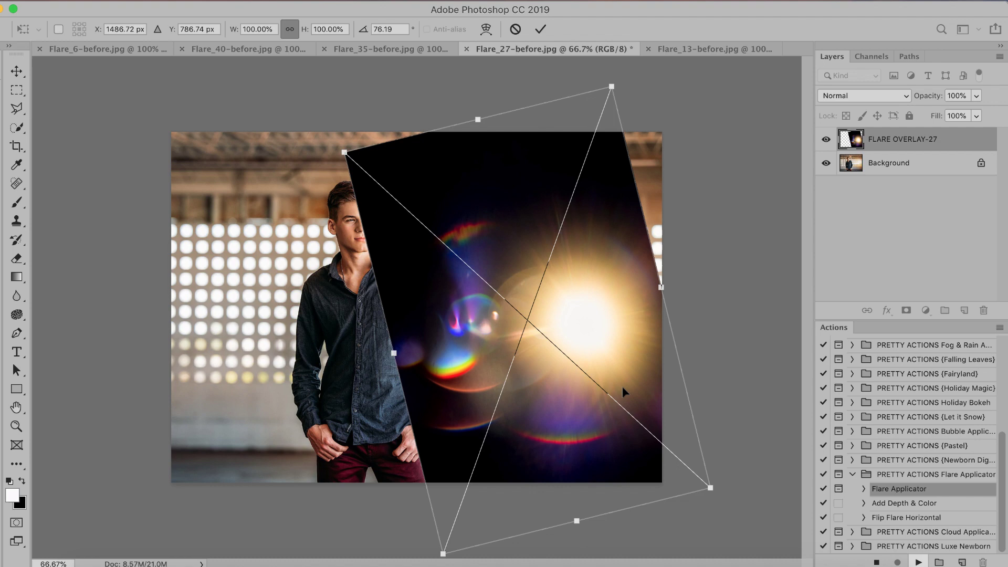
pyautogui.press('Return')
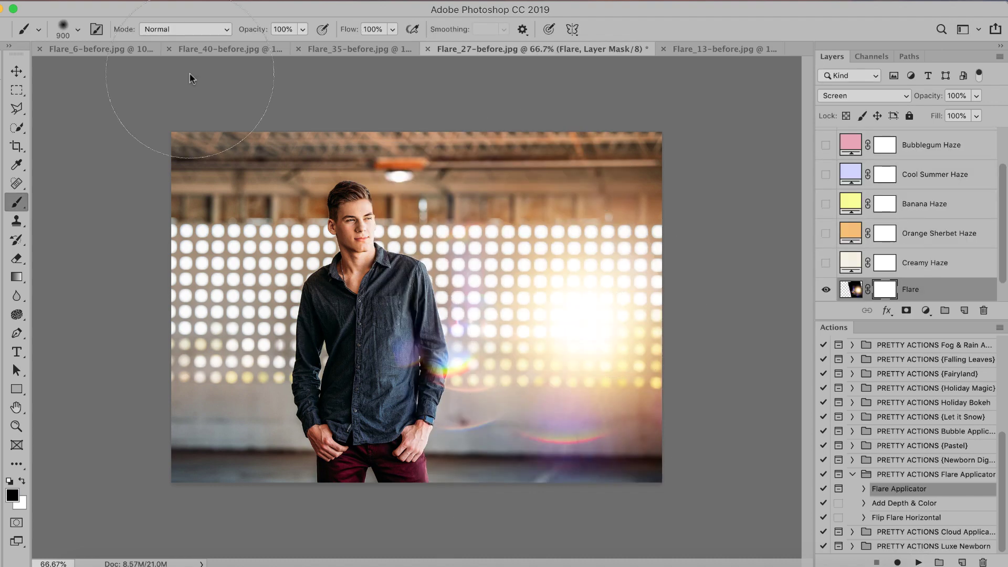
# Shift the flare further right and tilt it to about -6° with the Move tool
pyautogui.click(16, 72)
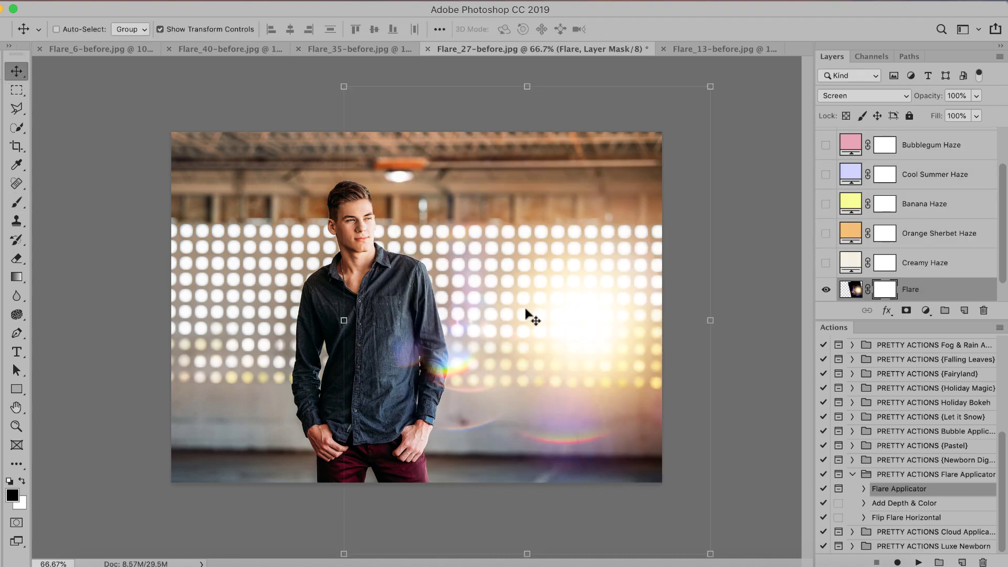
pyautogui.moveTo(530, 315); pyautogui.dragTo(554, 314)
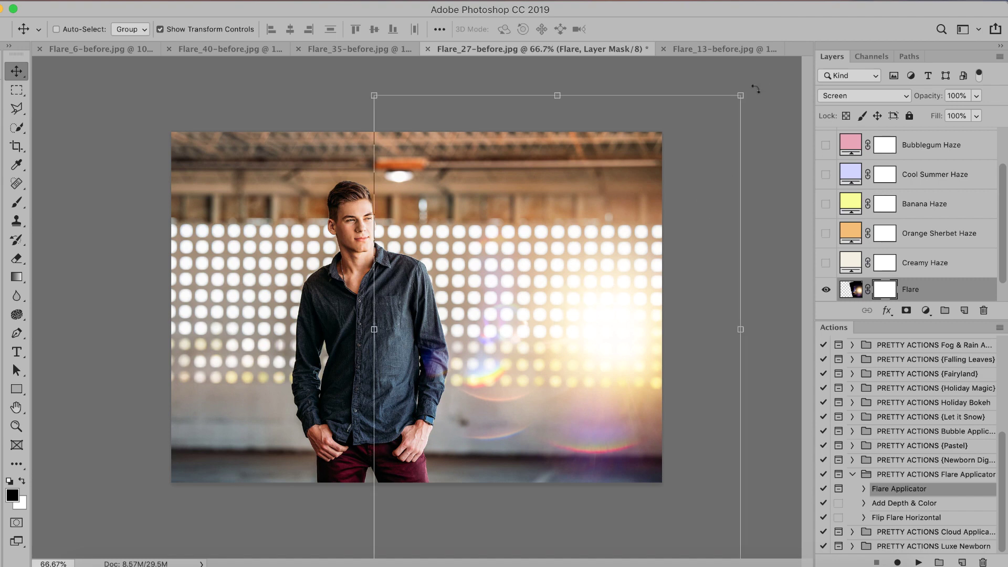
pyautogui.moveTo(755, 89); pyautogui.dragTo(735, 62)
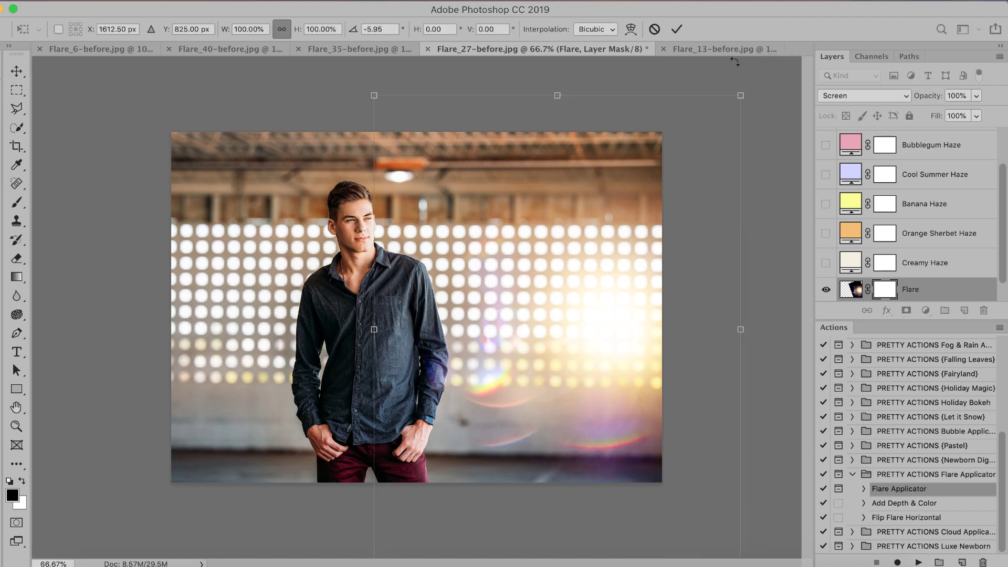
pyautogui.press('Return')
# Select the Brush tool and toggle the flare layer off and on to compare
pyautogui.scroll(2, 879, 244)
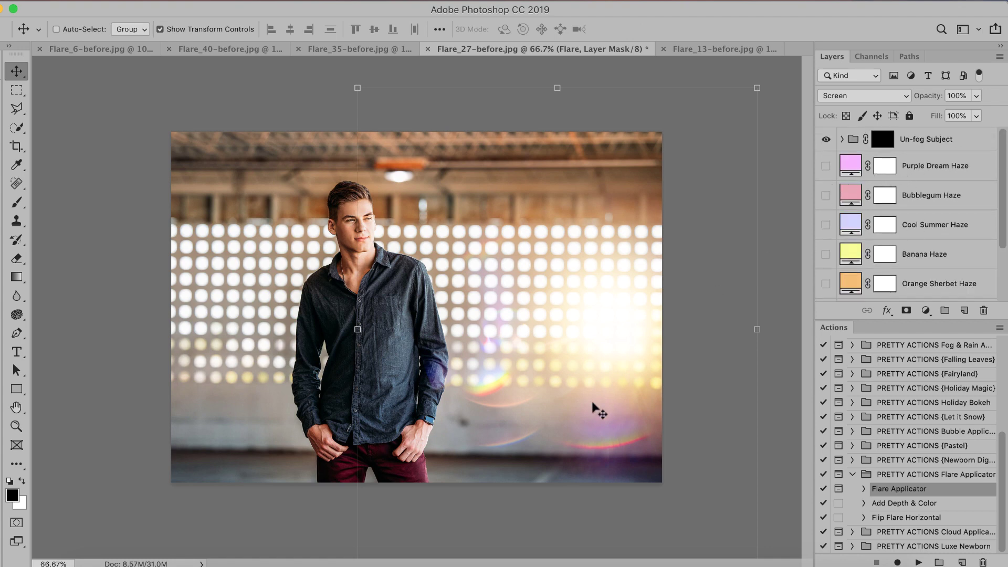
pyautogui.scroll(-3, 851, 279)
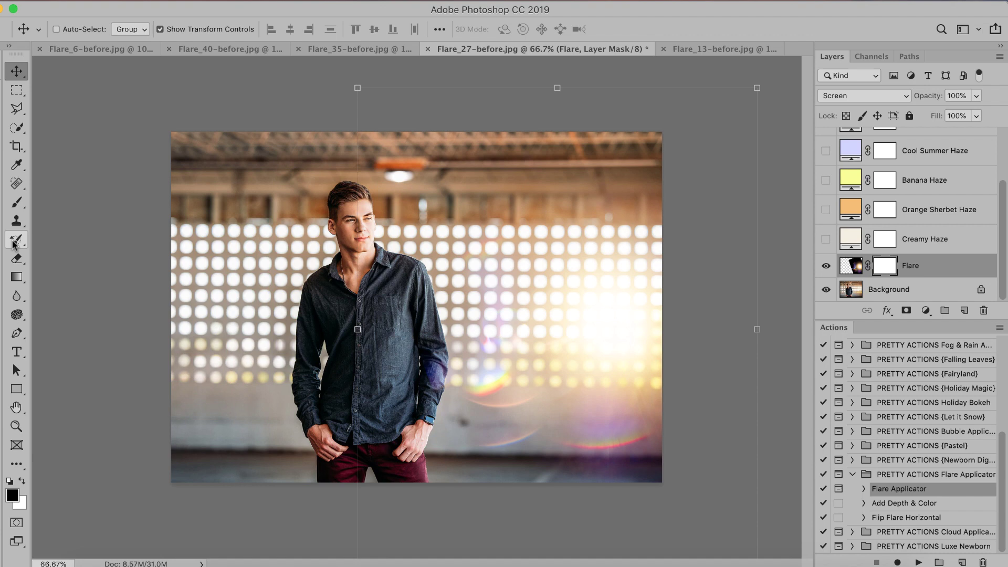
pyautogui.click(16, 202)
pyautogui.click(827, 266)
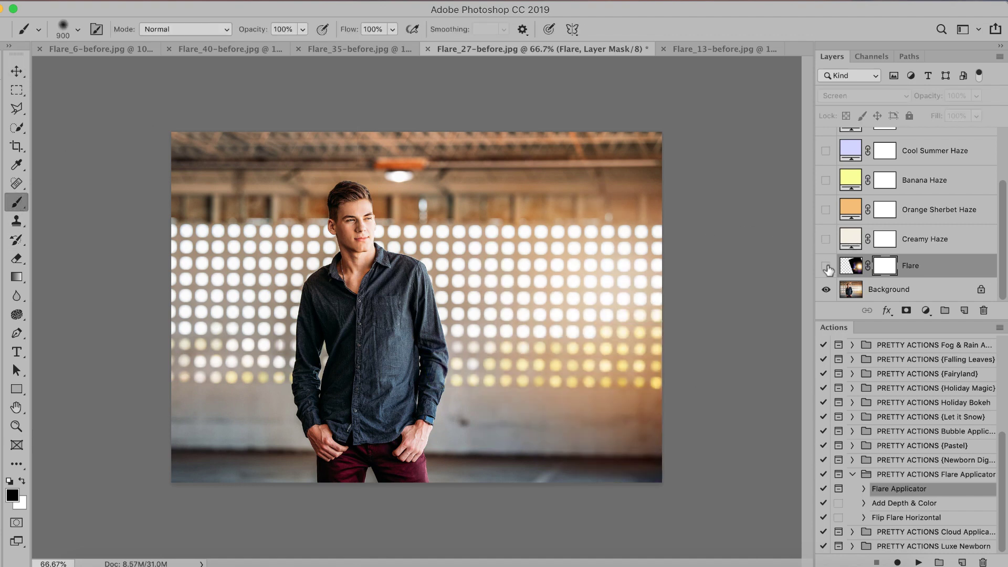
pyautogui.click(827, 267)
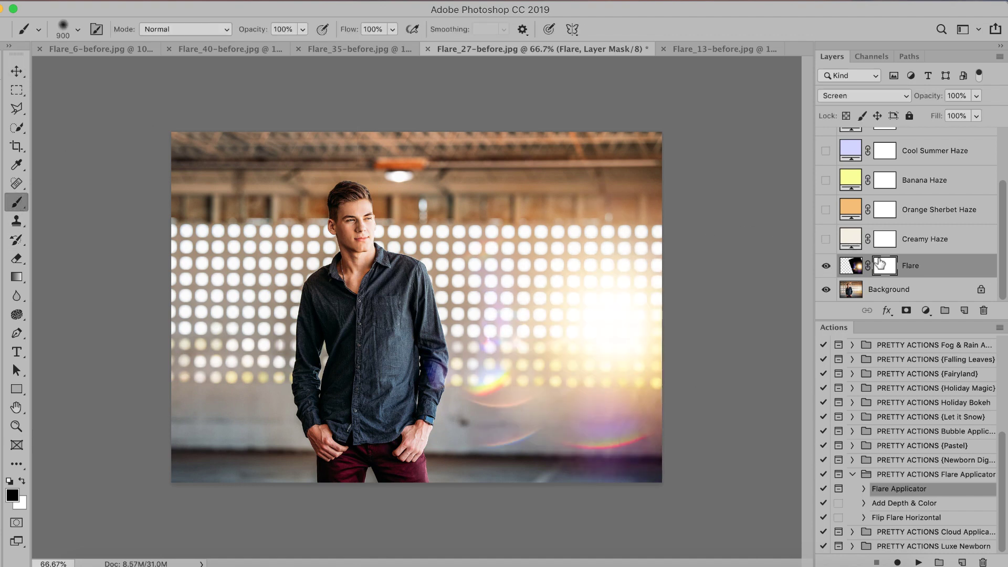
# Switch to Flare_35-before.jpg, play Flare Applicator, and place FLARE OVERLAY-35.JPG
pyautogui.click(347, 49)
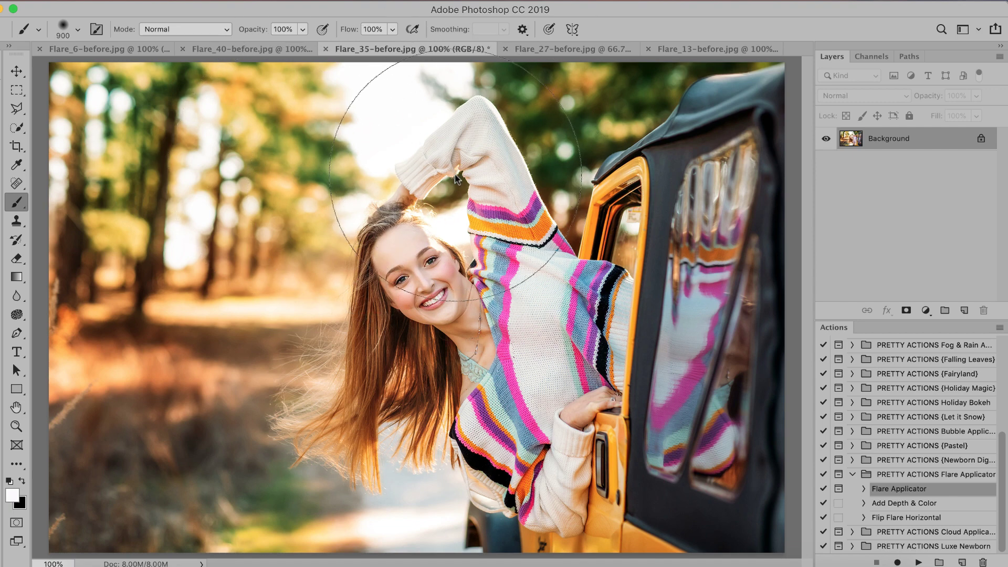
pyautogui.click(917, 562)
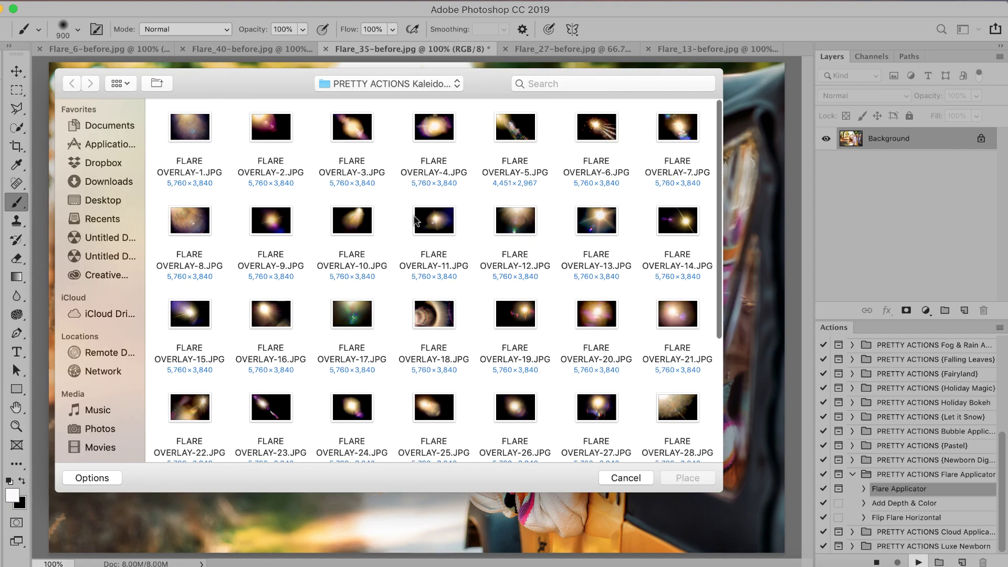
pyautogui.scroll(-2, 414, 217)
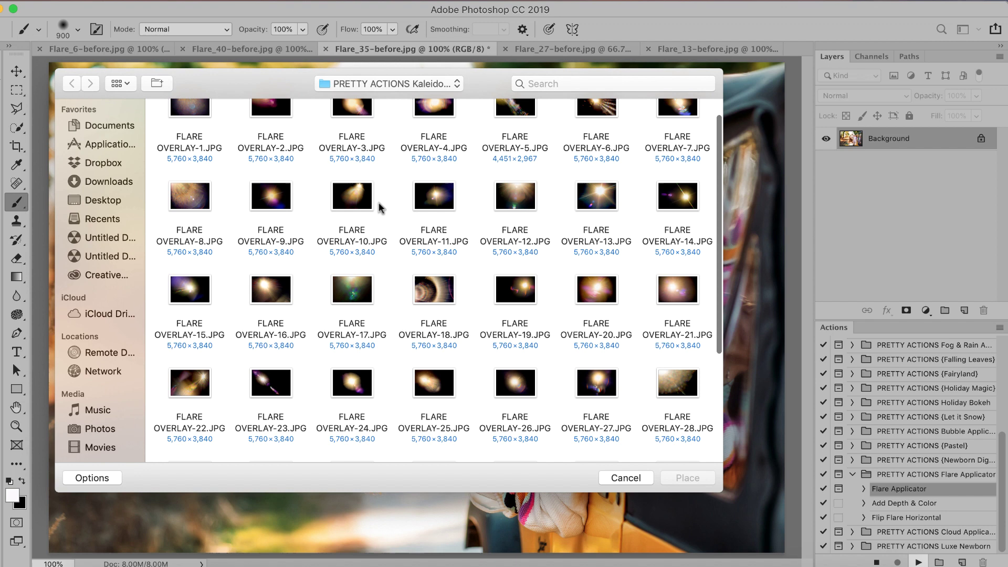
pyautogui.scroll(-5, 525, 315)
pyautogui.click(678, 362)
pyautogui.click(692, 477)
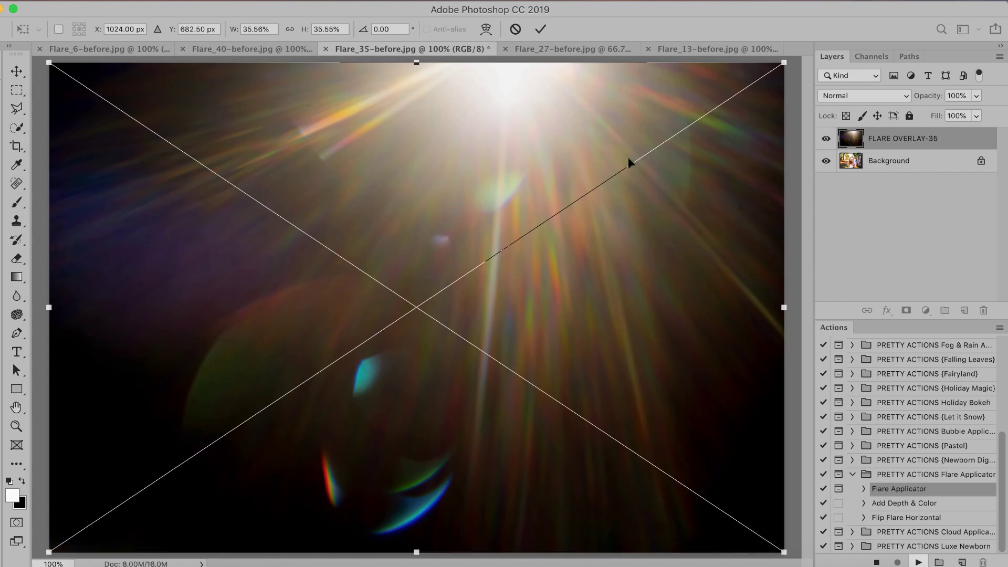
# Commit FLARE OVERLAY-35 so the action adds Screen blending, haze layers and the Un-fog Subject group
pyautogui.press('Return')
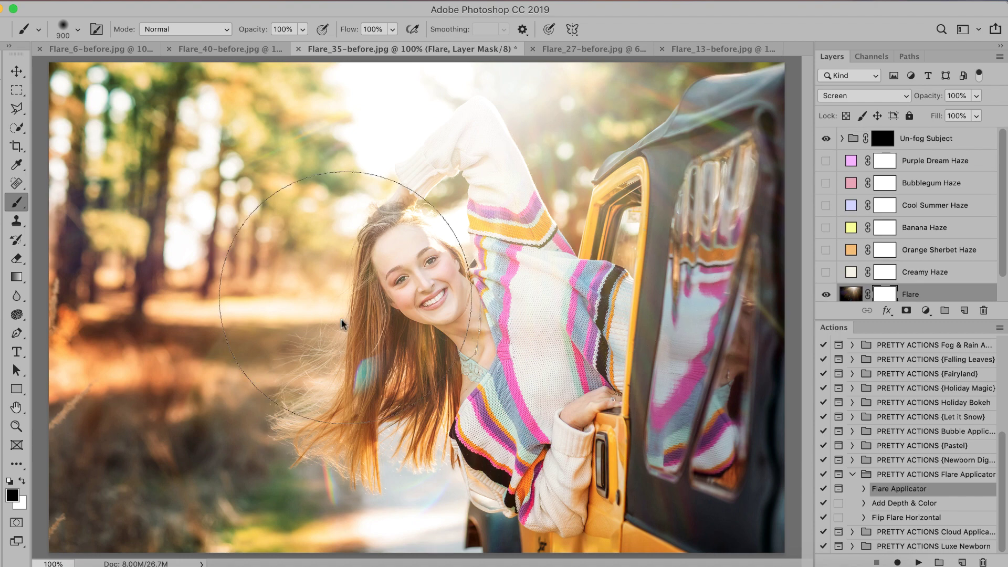
# Paint white on the Un-fog Subject mask over the girl's face and around her head
pyautogui.click(885, 142)
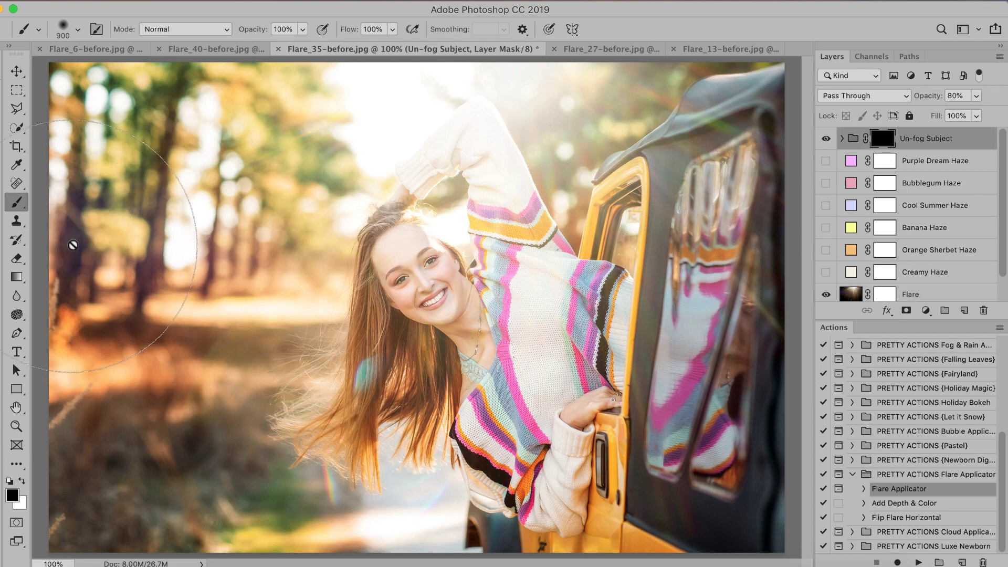
pyautogui.click(21, 481)
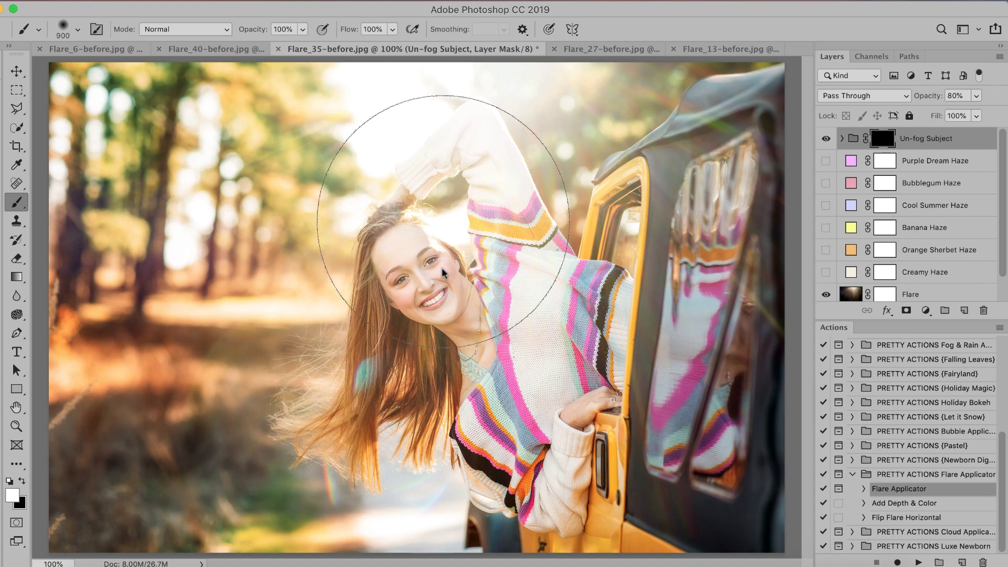
pyautogui.click(448, 323)
pyautogui.moveTo(478, 242)
pyautogui.mouseDown()
pyautogui.moveTo(499, 363)
pyautogui.moveTo(486, 380)
pyautogui.moveTo(551, 265)
pyautogui.moveTo(506, 242)
pyautogui.mouseUp()
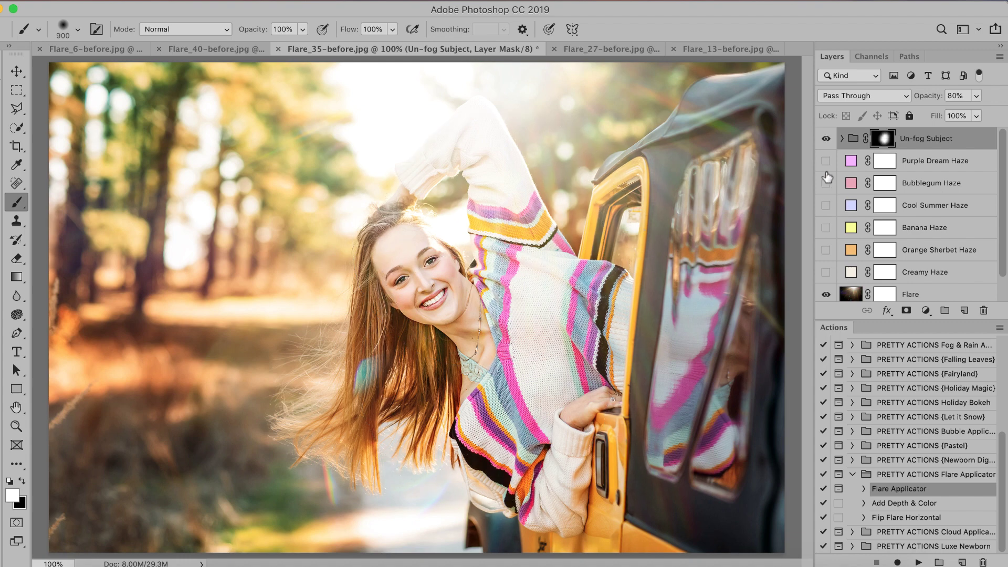
# Toggle the Un-fog Subject group off and on twice to compare the result
pyautogui.click(825, 140)
pyautogui.click(825, 140)
pyautogui.click(825, 140)
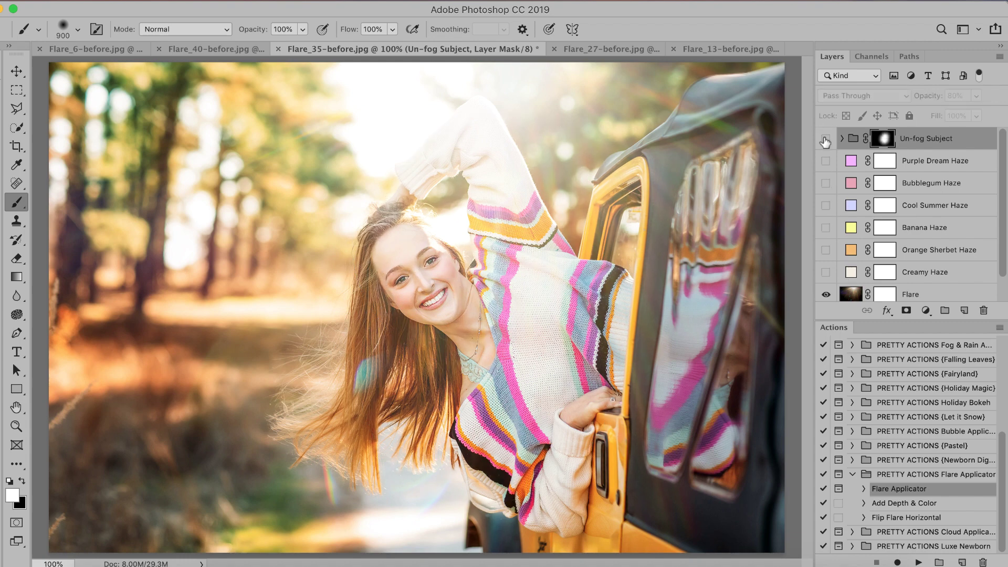
pyautogui.click(825, 140)
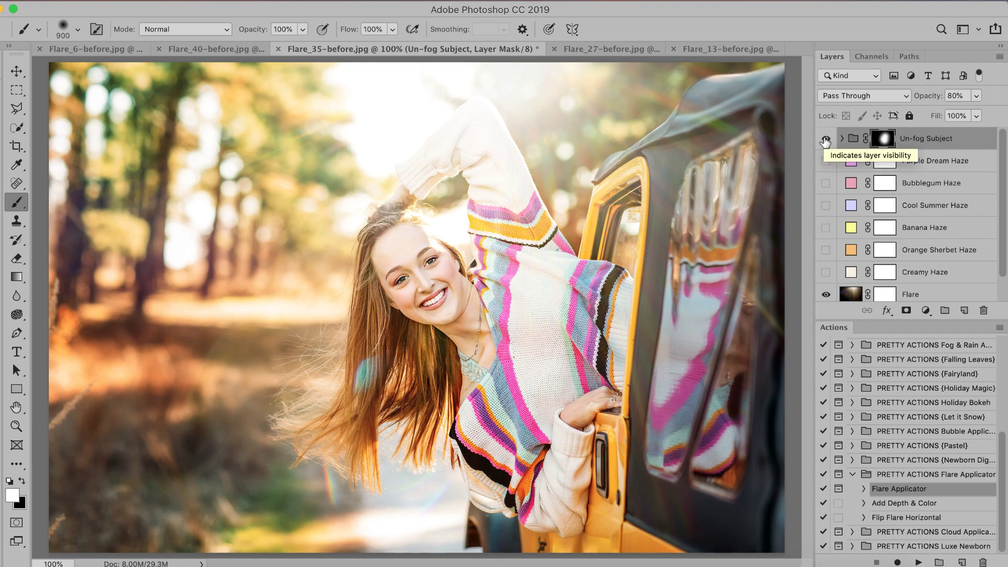
# Paint black at 500px, 70% opacity on the Flare mask over the face, hair and neck
pyautogui.click(825, 140)
pyautogui.scroll(-1, 869, 270)
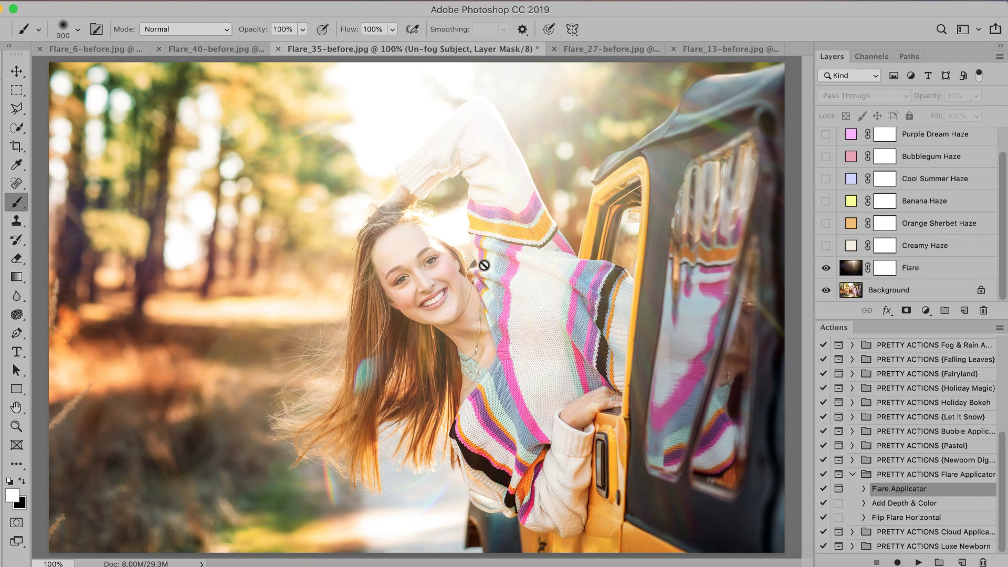
pyautogui.click(885, 268)
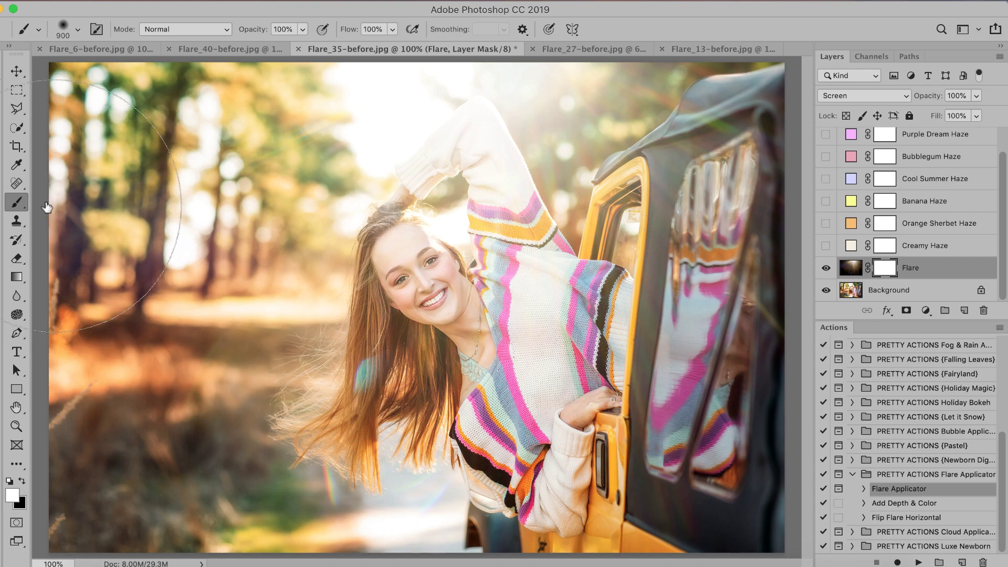
pyautogui.click(22, 481)
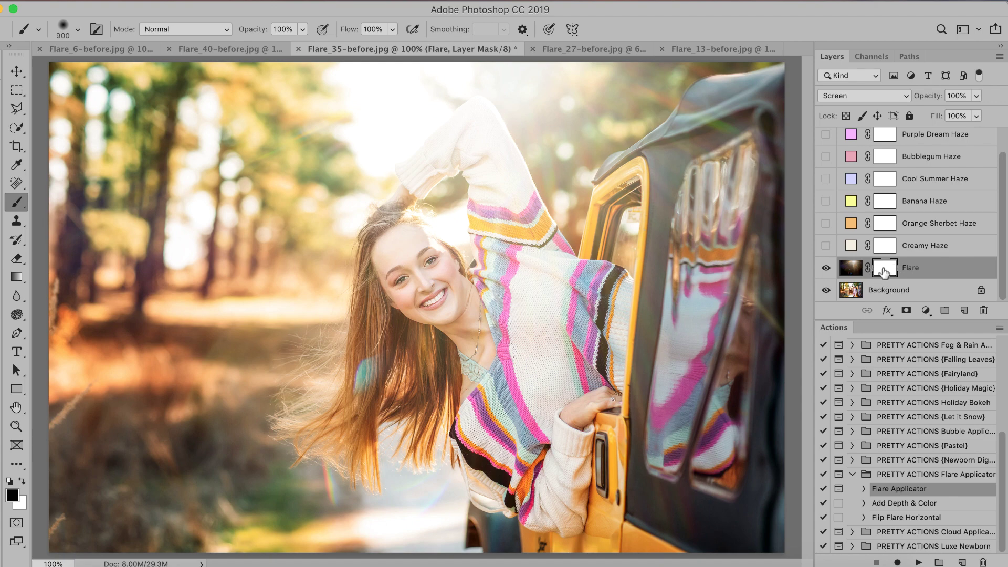
pyautogui.press('[')
pyautogui.press('[')
pyautogui.press('[')
pyautogui.press('[')
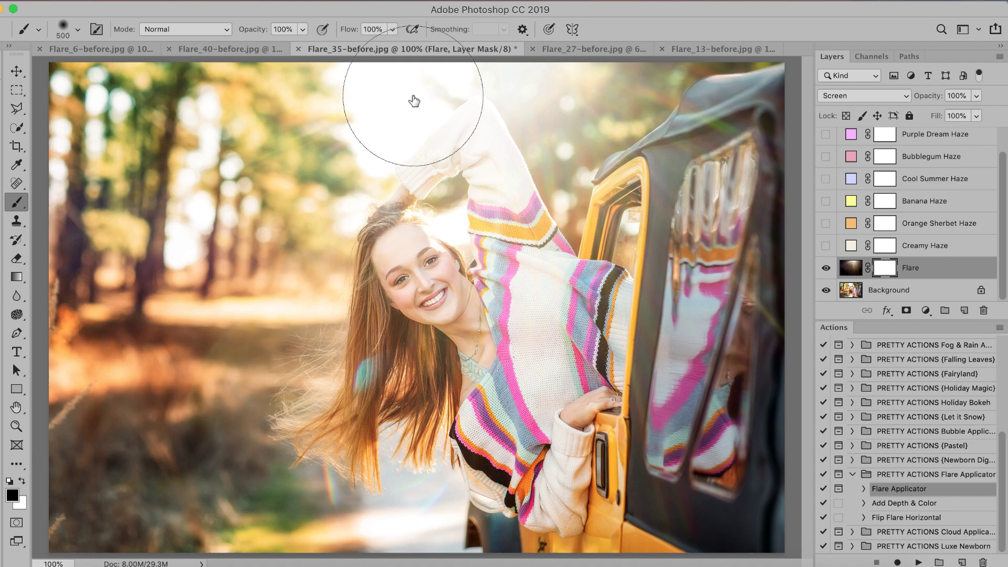
pyautogui.click(303, 29)
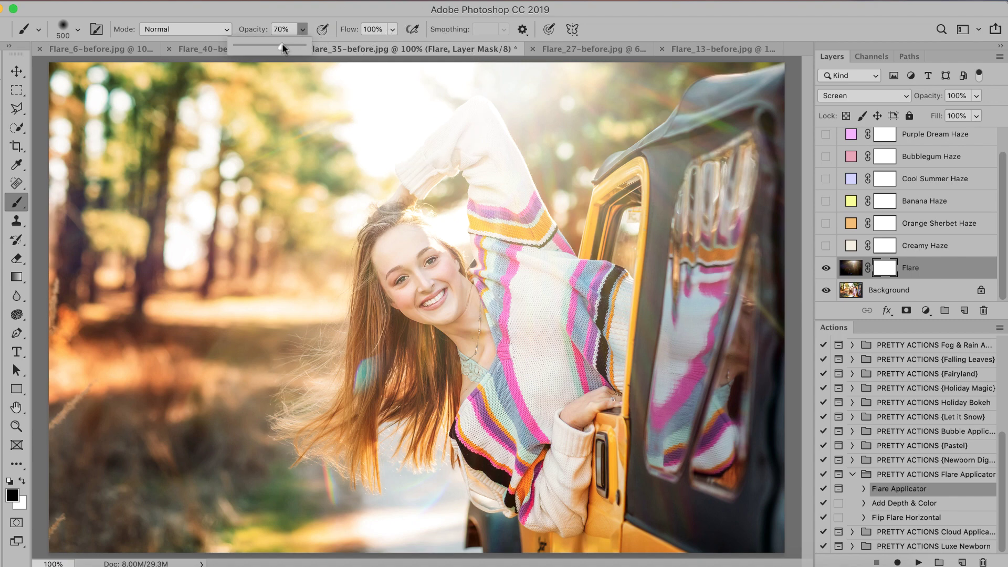
pyautogui.click(440, 293)
pyautogui.moveTo(440, 293)
pyautogui.mouseDown()
pyautogui.moveTo(409, 268)
pyautogui.moveTo(426, 343)
pyautogui.moveTo(398, 401)
pyautogui.moveTo(499, 418)
pyautogui.moveTo(545, 272)
pyautogui.moveTo(508, 212)
pyautogui.moveTo(512, 315)
pyautogui.moveTo(420, 285)
pyautogui.mouseUp()
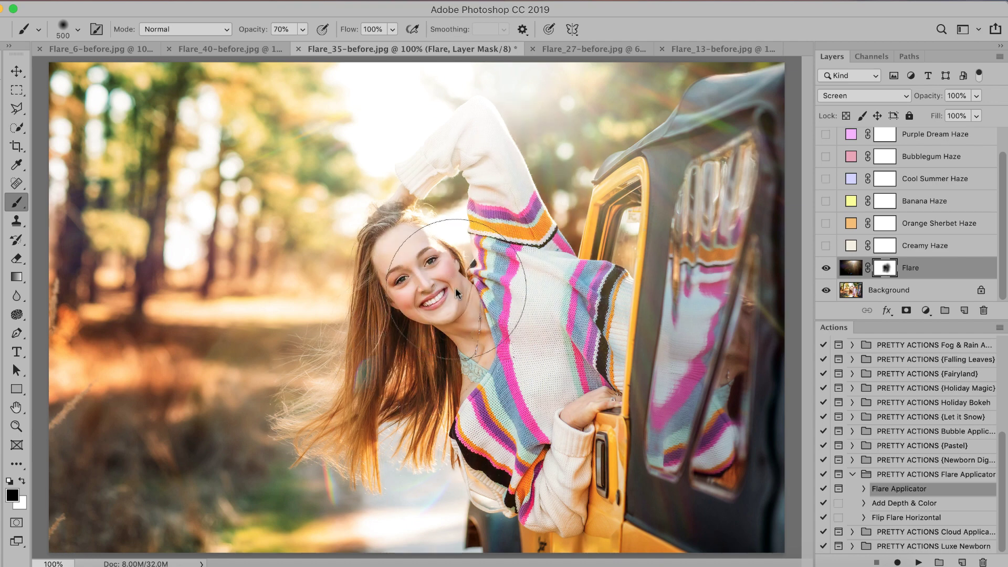
# Restore some flare over the face with a 1100px white brush, then switch to Flare_40-before.jpg
pyautogui.scroll(1, 905, 180)
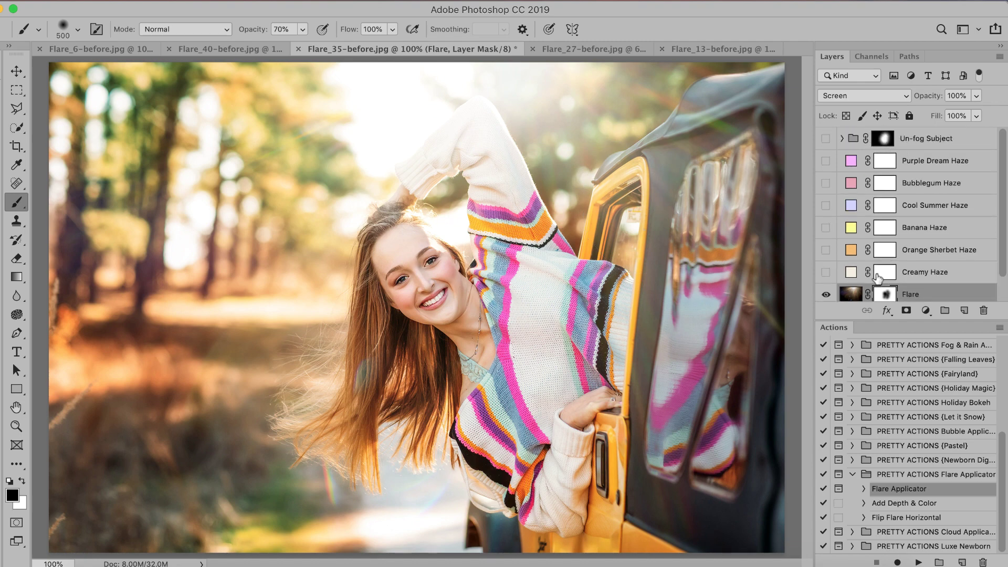
pyautogui.scroll(-1, 877, 278)
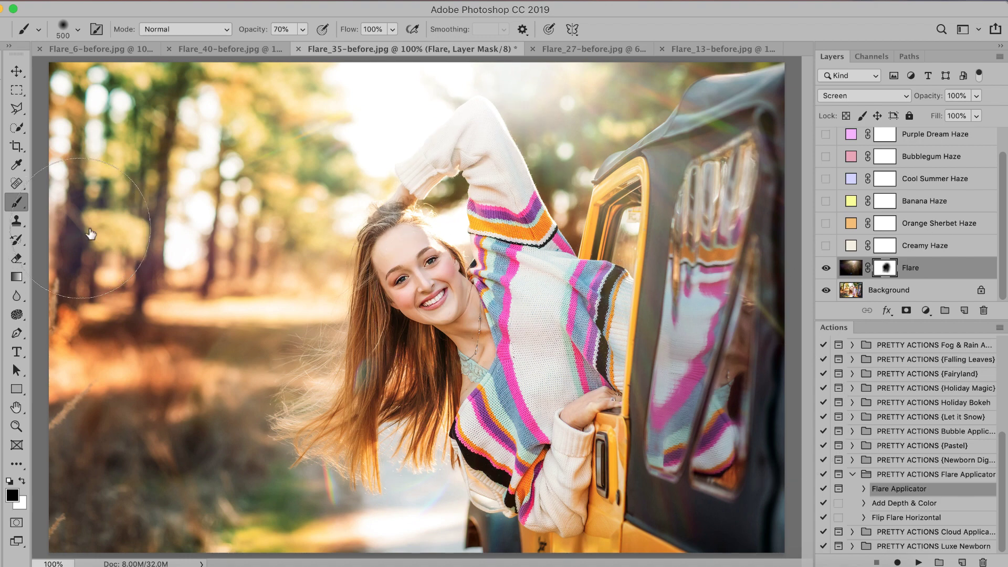
pyautogui.scroll(1, 866, 180)
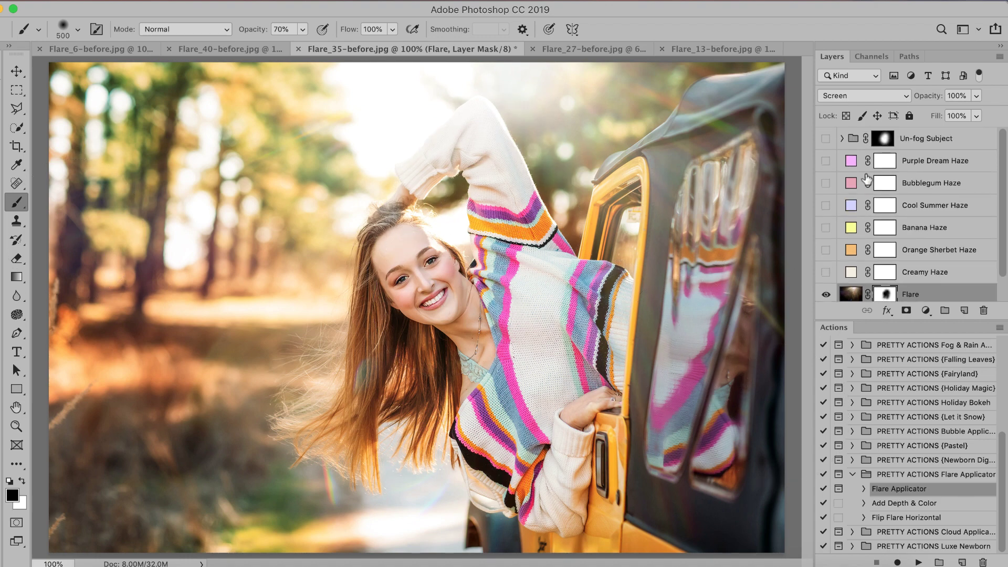
pyautogui.click(826, 139)
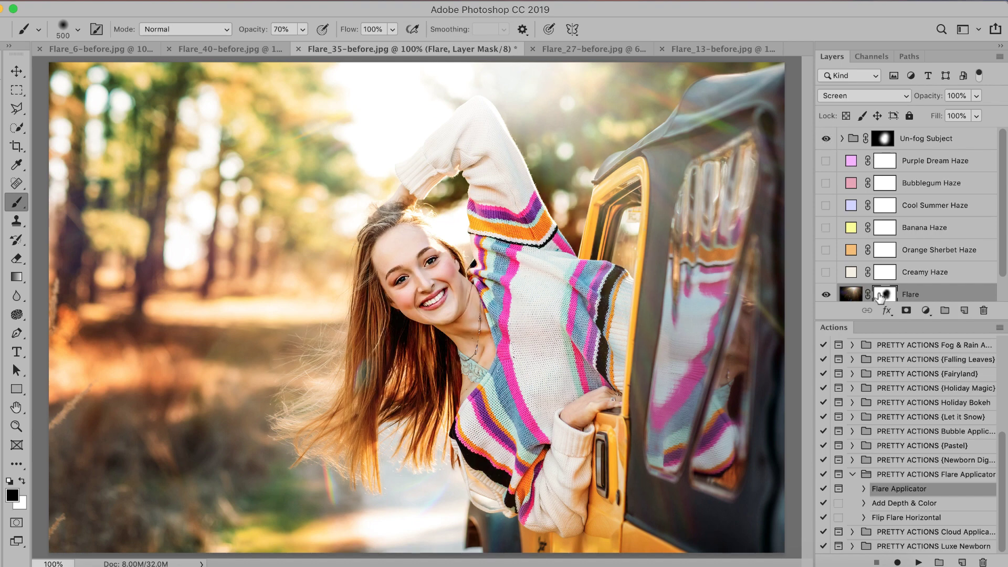
pyautogui.click(22, 480)
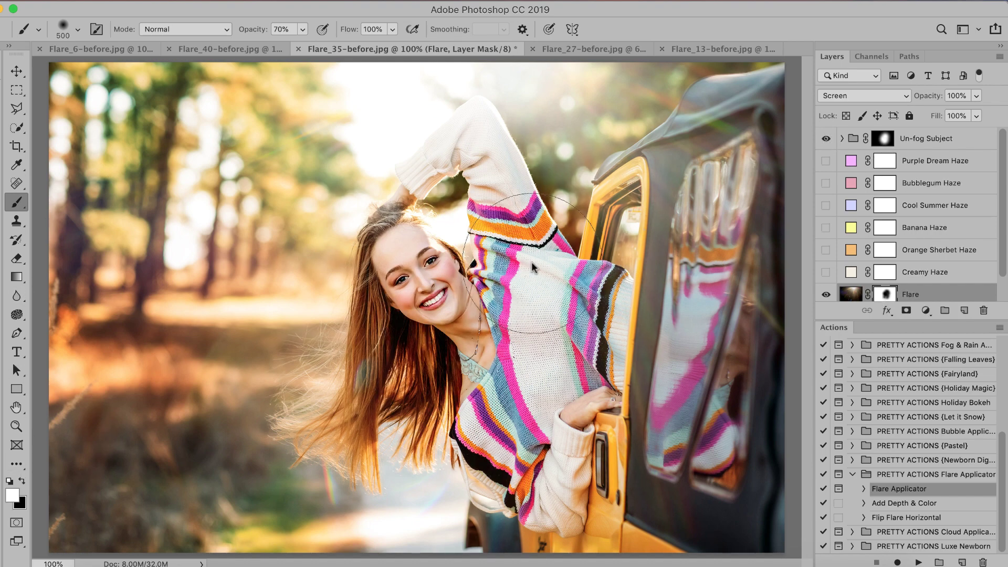
pyautogui.press(']')
pyautogui.press(']')
pyautogui.press(']')
pyautogui.press(']')
pyautogui.press(']')
pyautogui.press(']')
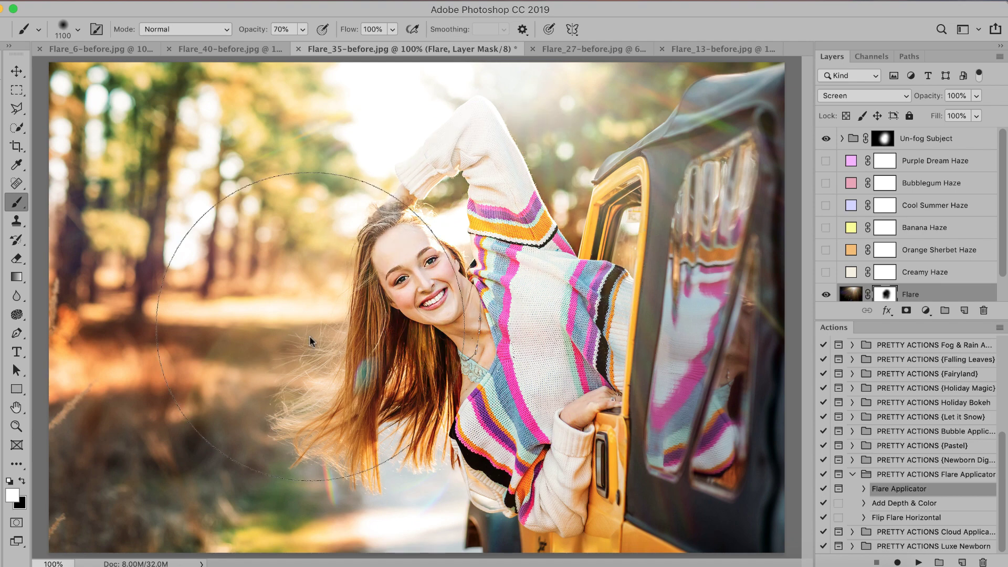
pyautogui.moveTo(309, 342)
pyautogui.mouseDown()
pyautogui.moveTo(524, 221)
pyautogui.moveTo(439, 214)
pyautogui.moveTo(439, 259)
pyautogui.moveTo(410, 281)
pyautogui.mouseUp()
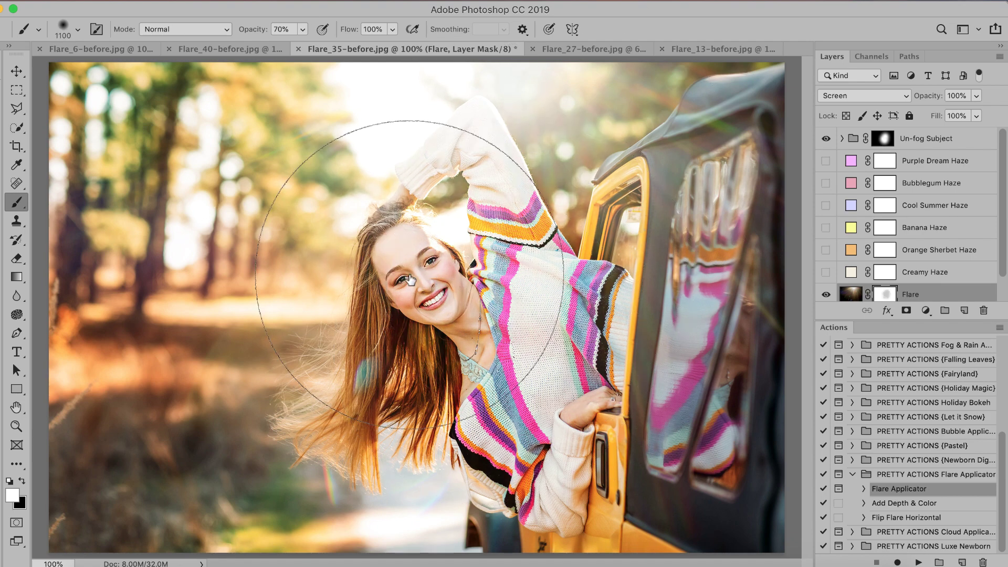
pyautogui.click(885, 138)
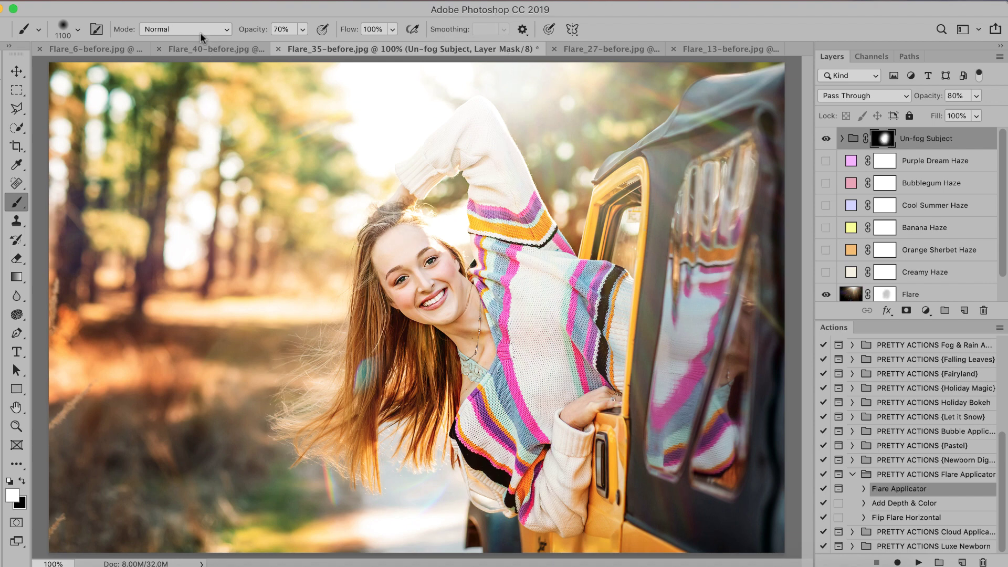
pyautogui.click(218, 48)
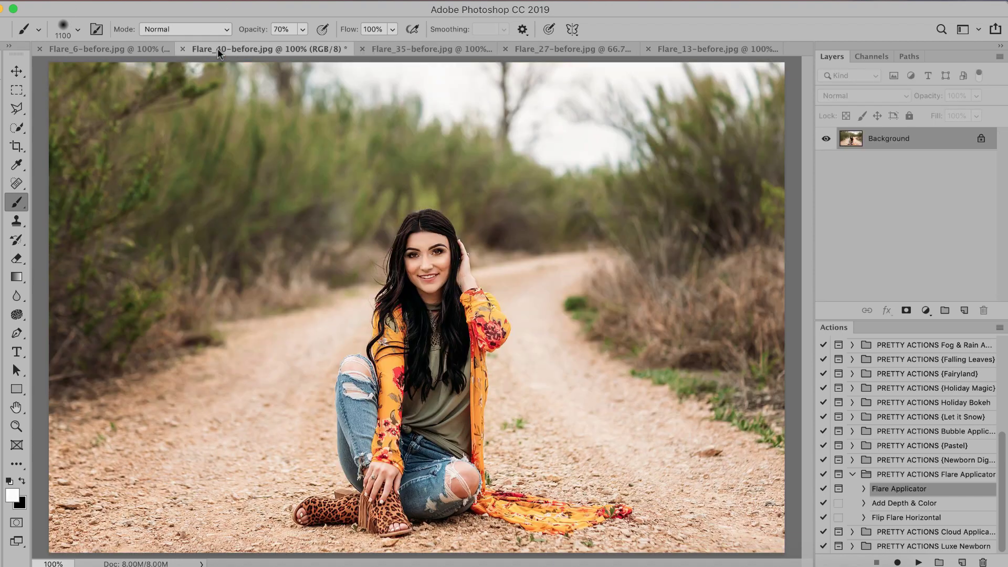
# Run Flare Applicator and place FLARE OVERLAY-40.JPG into the seated girl's photo
pyautogui.click(918, 561)
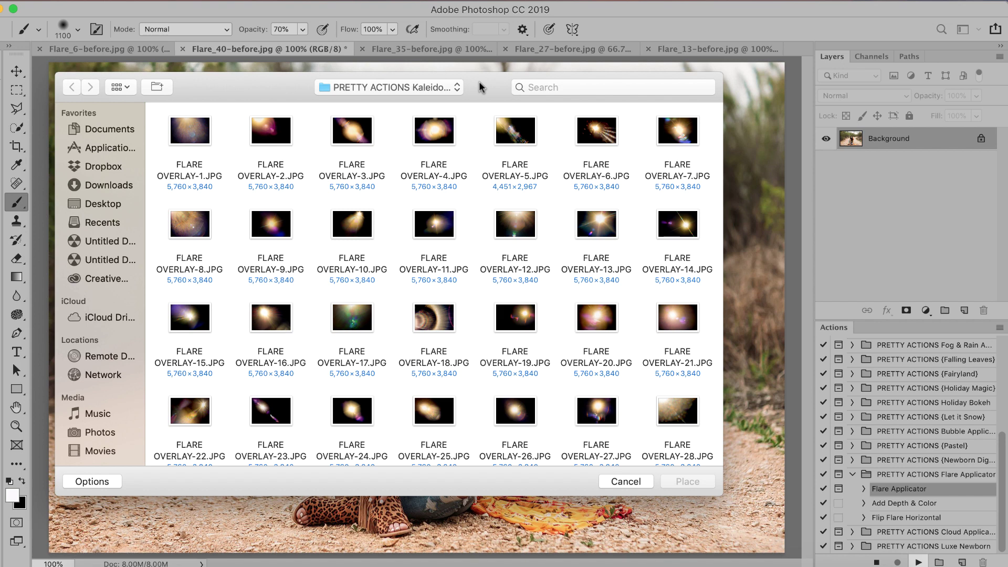
pyautogui.scroll(-6, 536, 430)
pyautogui.click(507, 395)
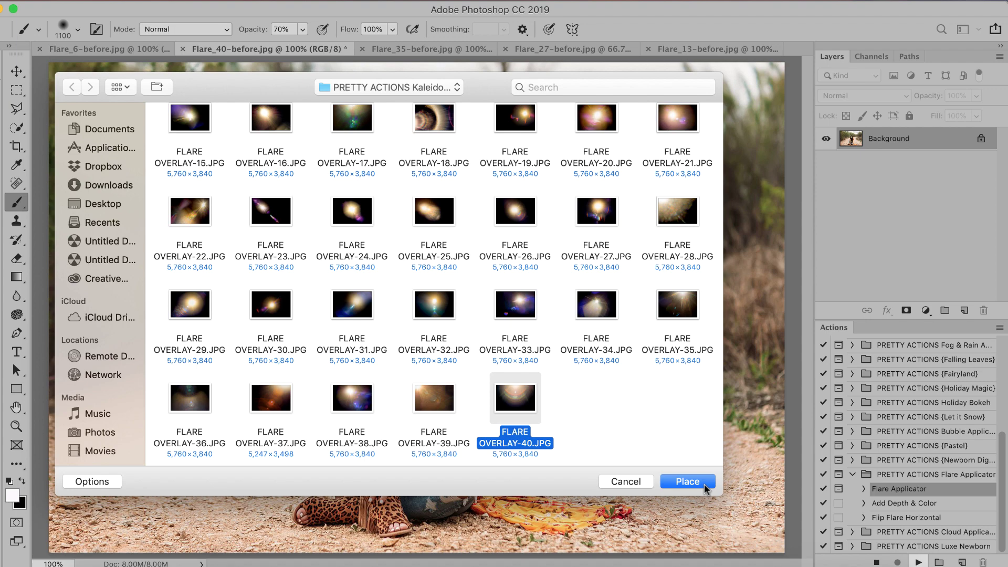
pyautogui.click(688, 481)
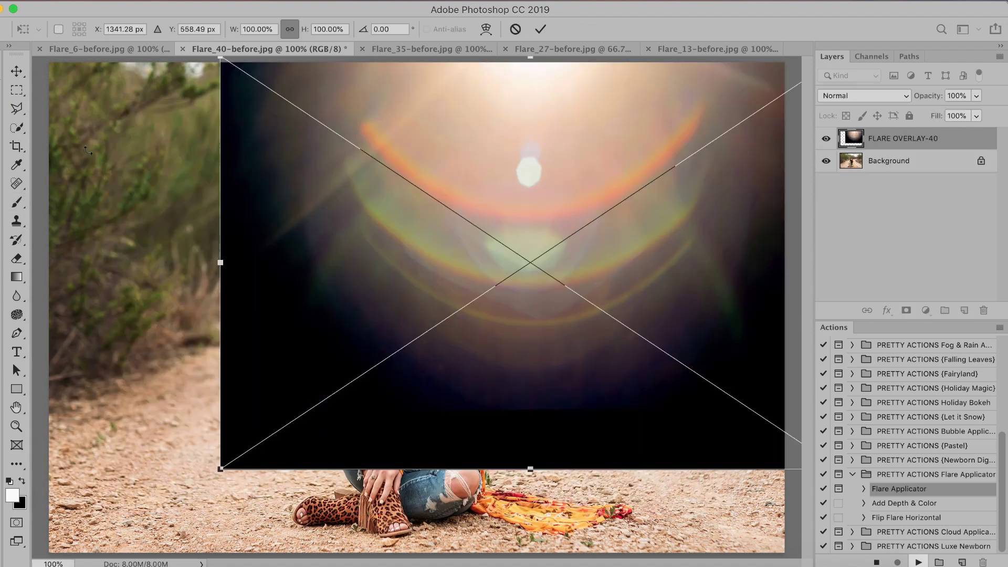
# Rotate the flare 34.83°, scale it to 124.42% and move it toward the upper right
pyautogui.moveTo(209, 473); pyautogui.dragTo(84, 250)
pyautogui.moveTo(157, 255); pyautogui.dragTo(16, 260)
pyautogui.moveTo(385, 256); pyautogui.dragTo(630, 214)
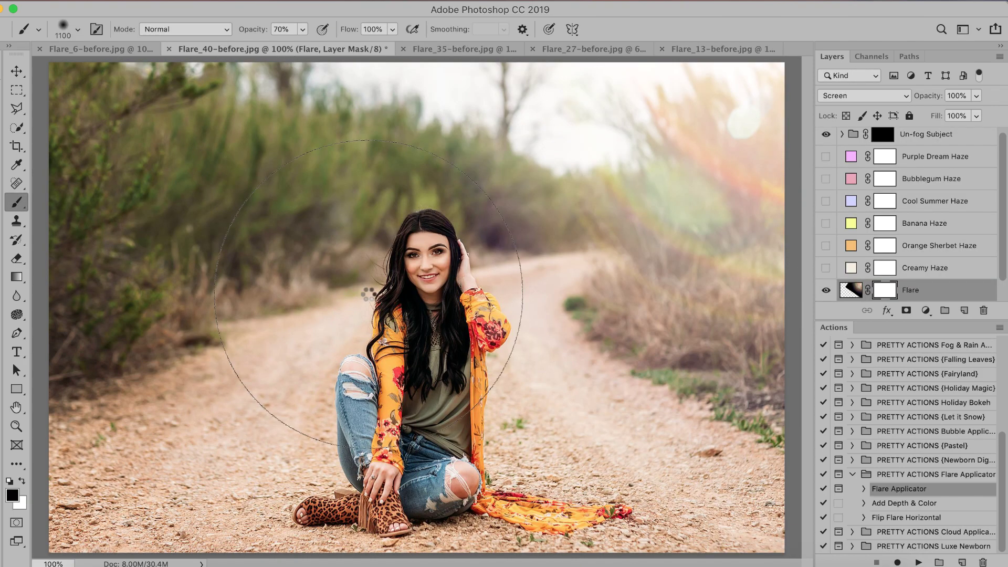
# Nudge the flare slightly left and down, then toggle it off and on to compare
pyautogui.click(17, 71)
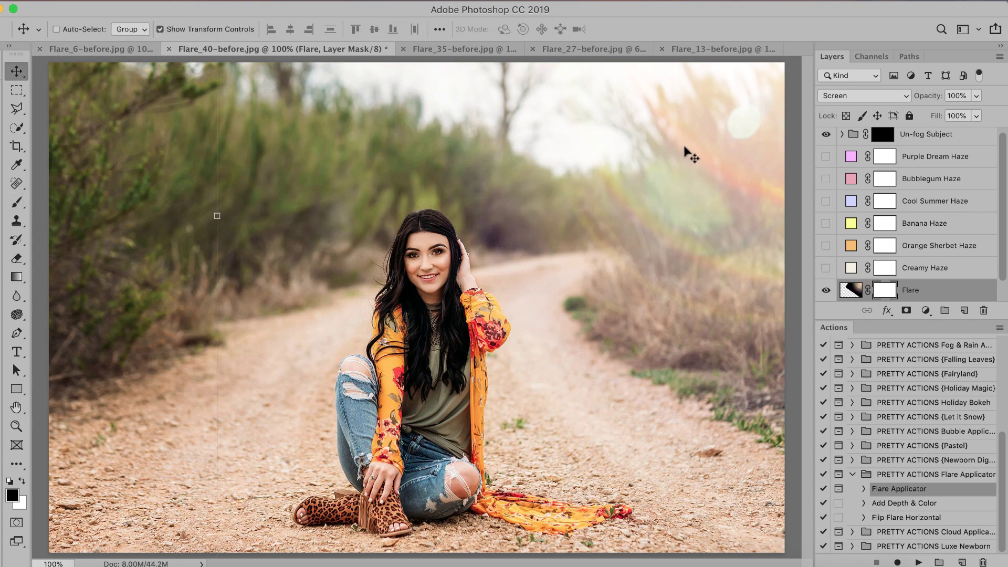
pyautogui.moveTo(686, 153)
pyautogui.mouseDown()
pyautogui.moveTo(662, 156)
pyautogui.moveTo(638, 187)
pyautogui.mouseUp()
pyautogui.click(826, 290)
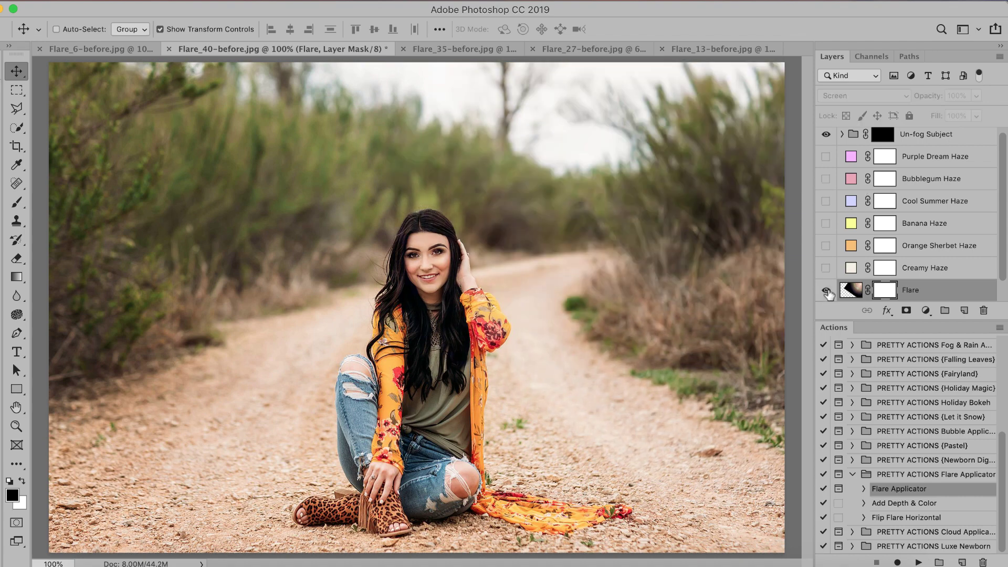
pyautogui.click(826, 290)
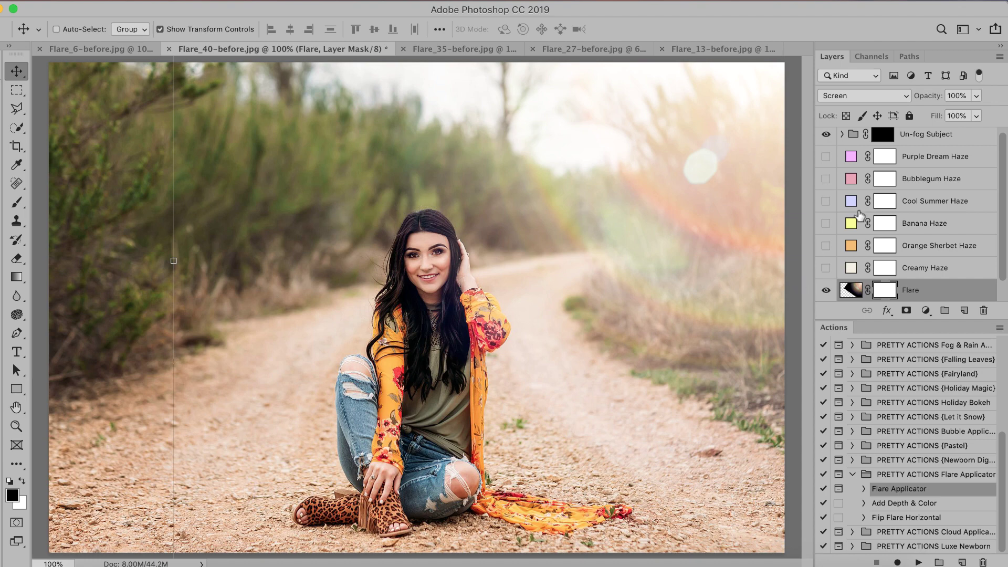
pyautogui.scroll(-1, 864, 221)
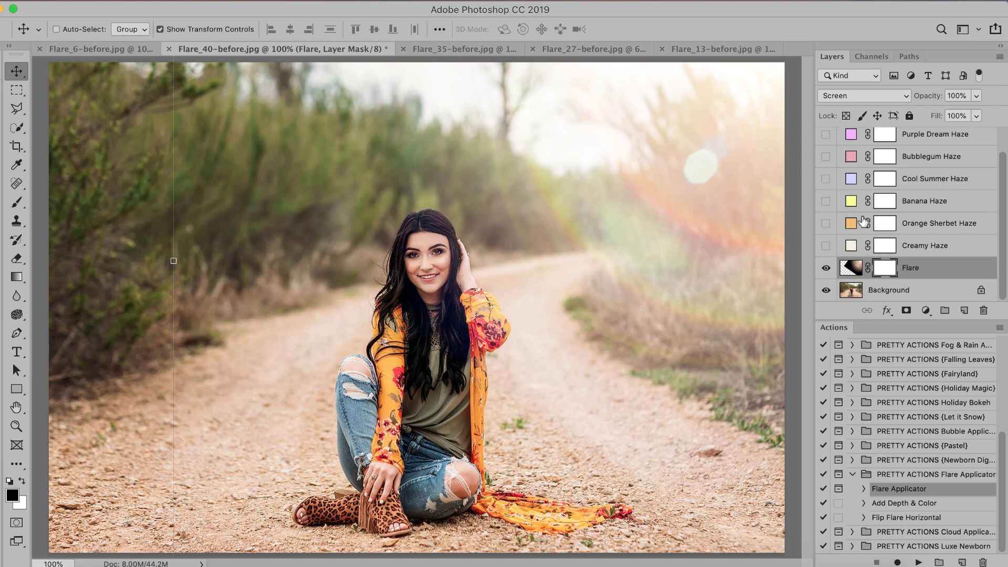
# Run Add Depth & Color and paint its mask over the upper right at 100% brush opacity
pyautogui.click(886, 505)
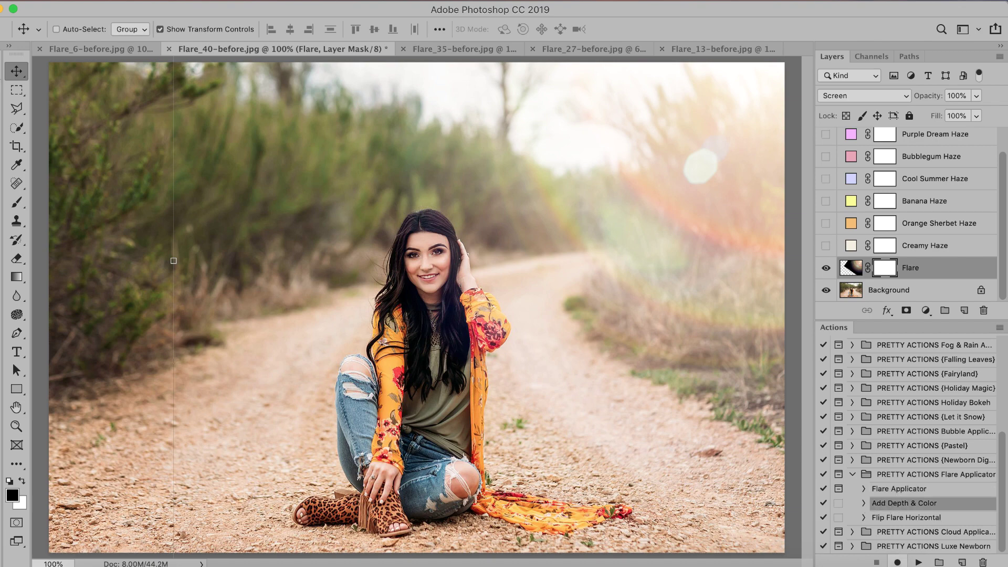
pyautogui.click(919, 562)
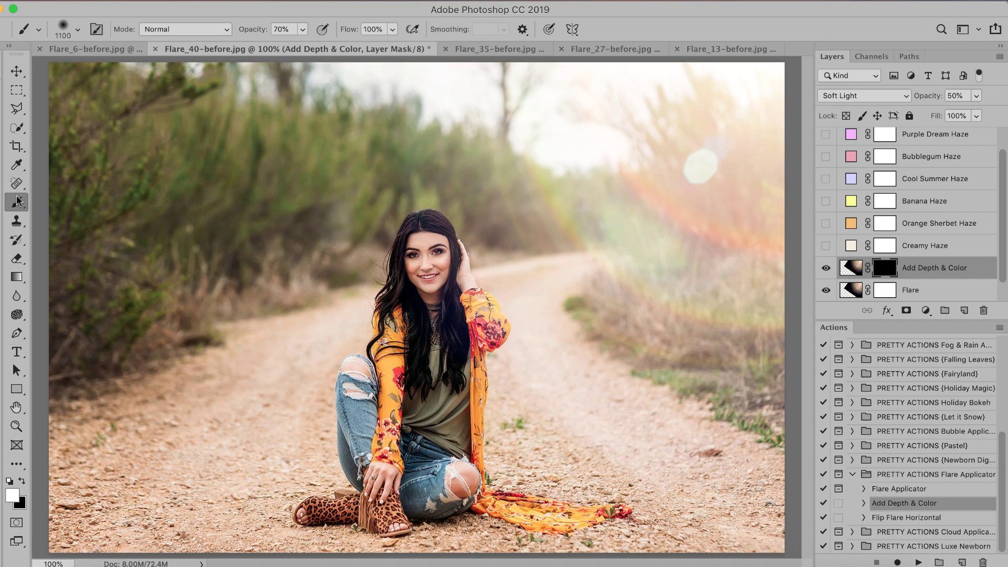
pyautogui.click(304, 30)
pyautogui.moveTo(311, 53); pyautogui.dragTo(328, 47)
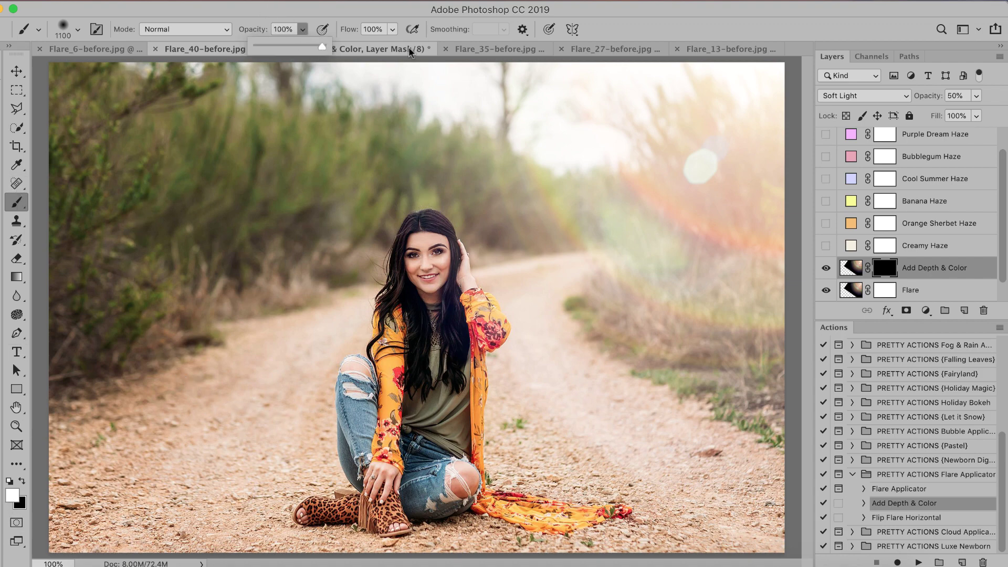
pyautogui.click(666, 190)
pyautogui.moveTo(565, 131)
pyautogui.mouseDown()
pyautogui.moveTo(623, 124)
pyautogui.moveTo(682, 167)
pyautogui.mouseUp()
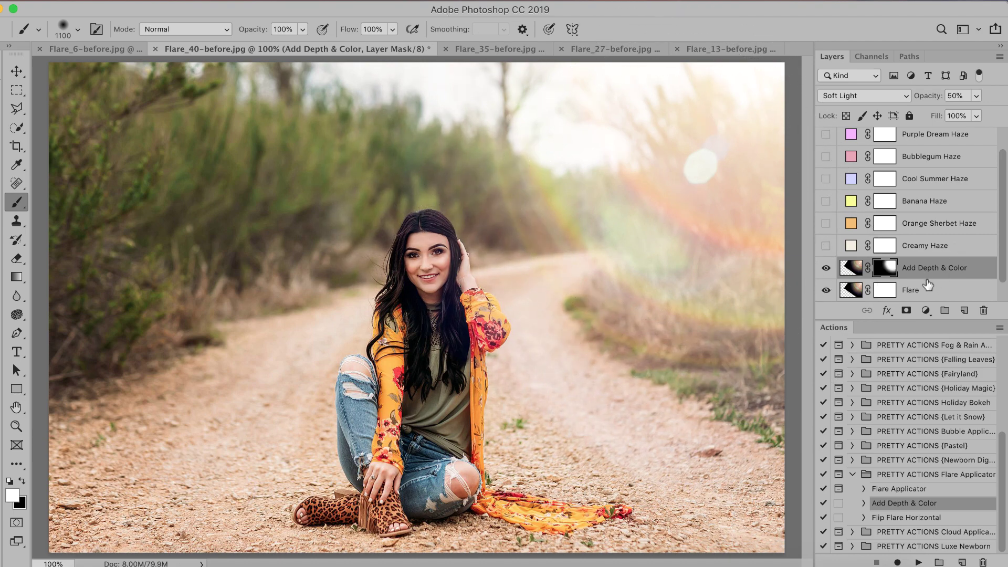
# Lower the depth layer to 30% opacity, compare it on and off, then switch to Flare_6
pyautogui.click(975, 96)
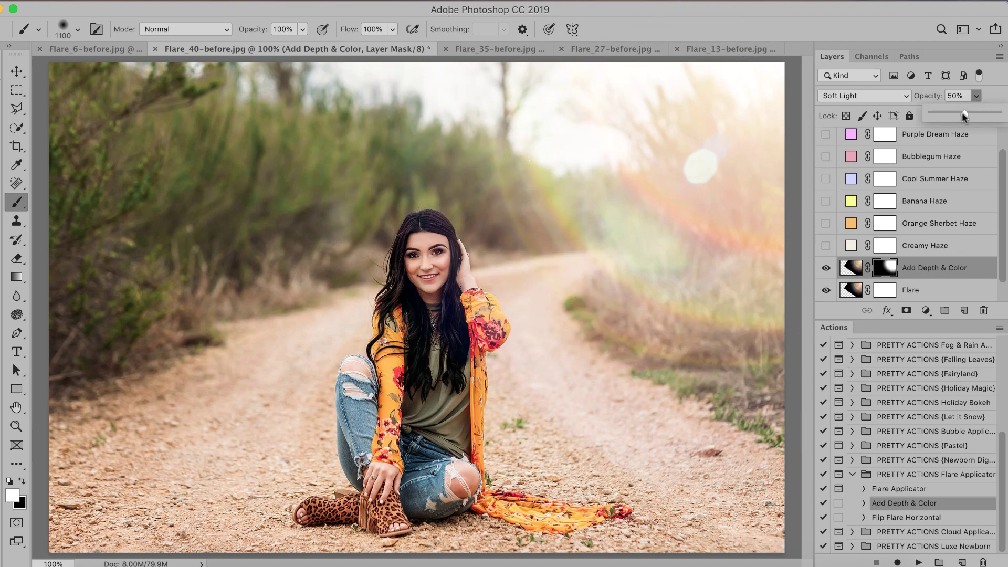
pyautogui.moveTo(961, 111)
pyautogui.mouseDown()
pyautogui.moveTo(953, 111)
pyautogui.moveTo(997, 117)
pyautogui.moveTo(978, 115)
pyautogui.mouseUp()
pyautogui.click(916, 298)
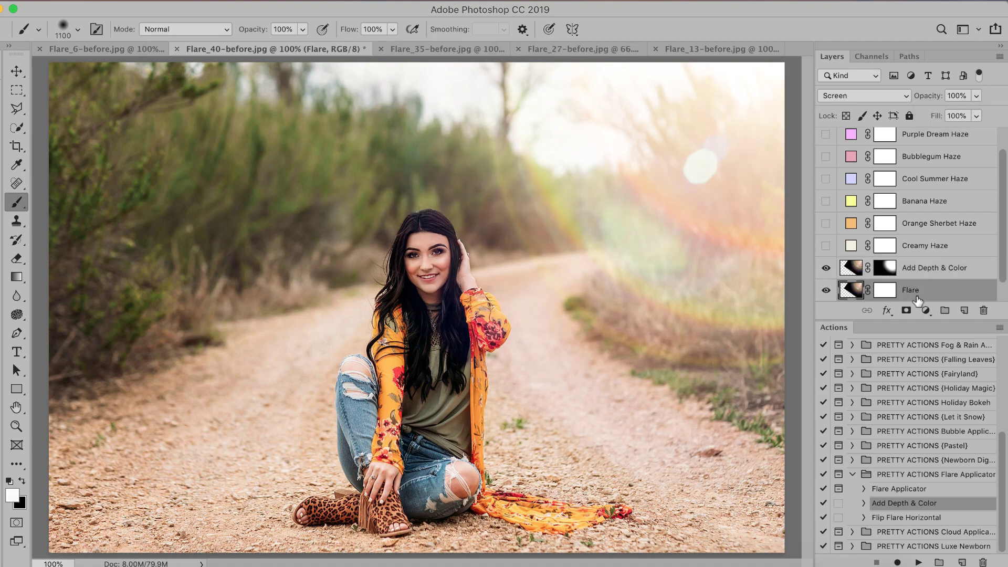
pyautogui.click(825, 270)
pyautogui.click(825, 270)
pyautogui.click(94, 48)
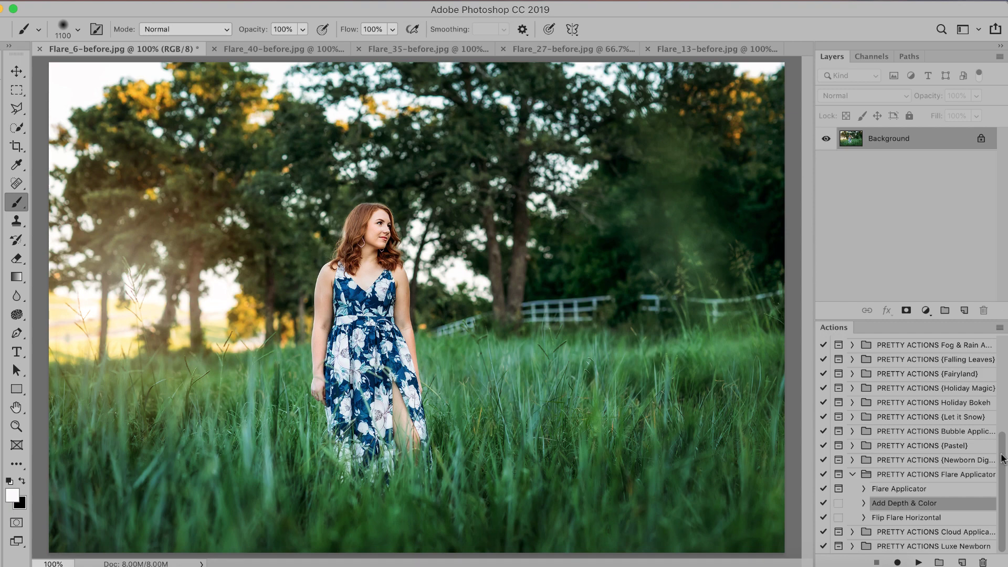
# Run Flare Applicator and place FLARE OVERLAY-6 into the field portrait
pyautogui.click(877, 491)
pyautogui.click(918, 562)
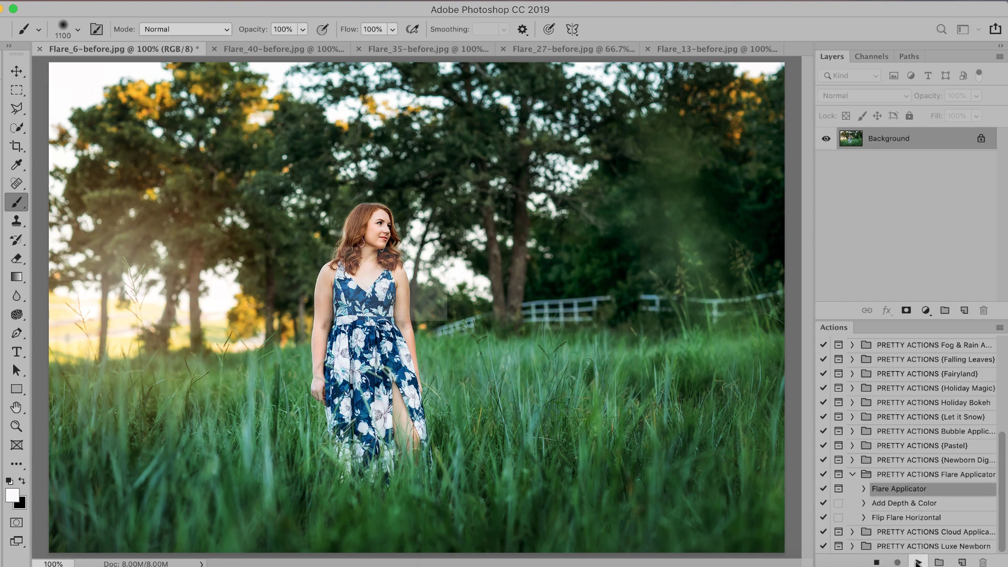
pyautogui.moveTo(495, 91); pyautogui.dragTo(575, 134)
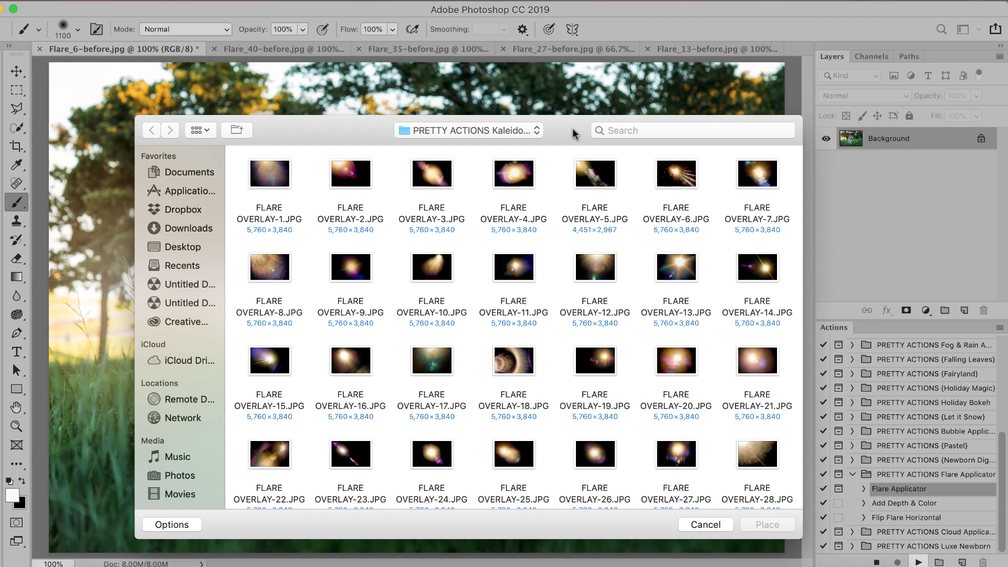
pyautogui.moveTo(342, 135)
pyautogui.mouseDown()
pyautogui.moveTo(342, 167)
pyautogui.moveTo(334, 138)
pyautogui.mouseUp()
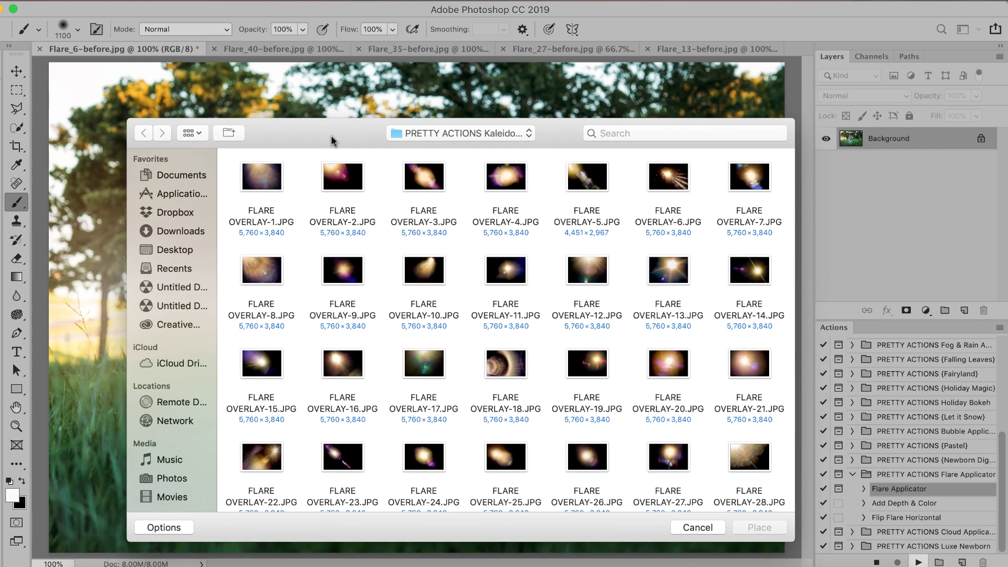
pyautogui.click(587, 173)
pyautogui.click(670, 178)
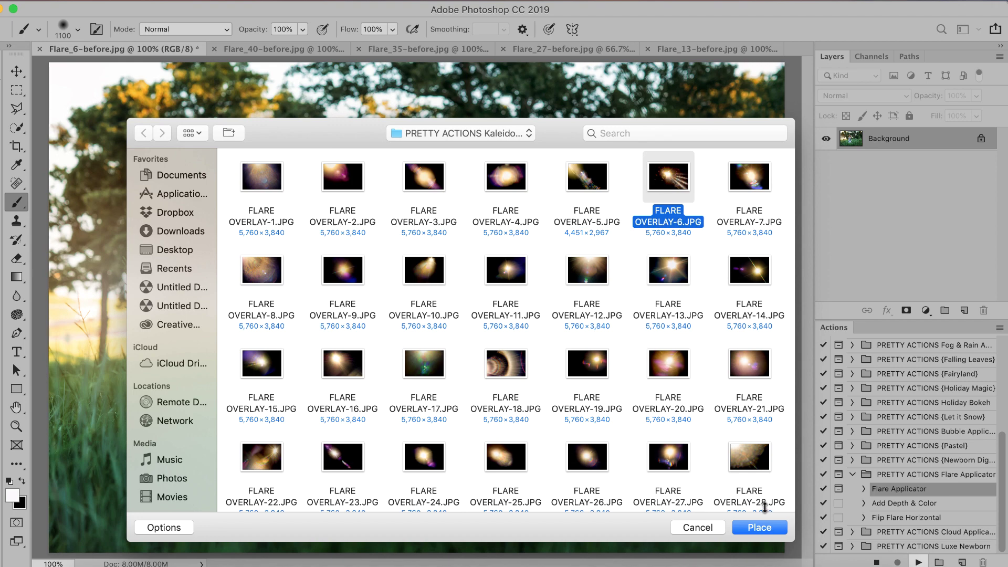
pyautogui.click(768, 528)
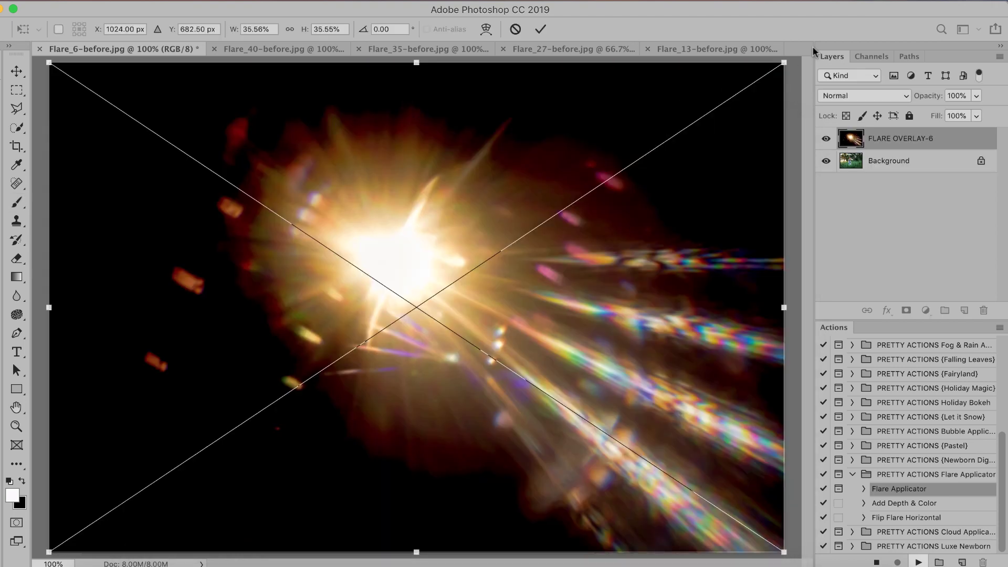
# Shrink and tilt the flare, position its sun left of the woman, and commit
pyautogui.moveTo(787, 58); pyautogui.dragTo(502, 436)
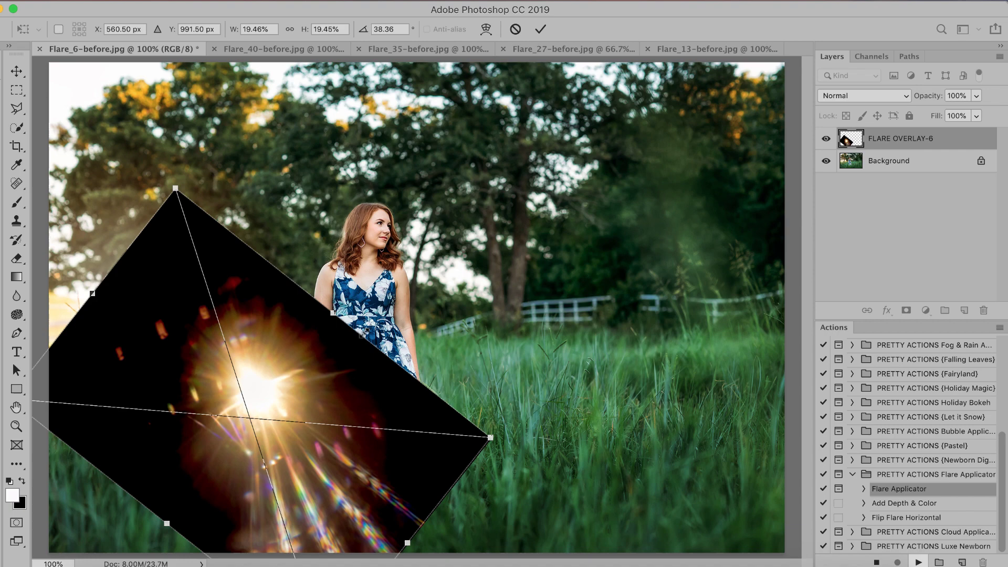
pyautogui.moveTo(183, 188)
pyautogui.mouseDown()
pyautogui.moveTo(193, 123)
pyautogui.moveTo(190, 174)
pyautogui.mouseUp()
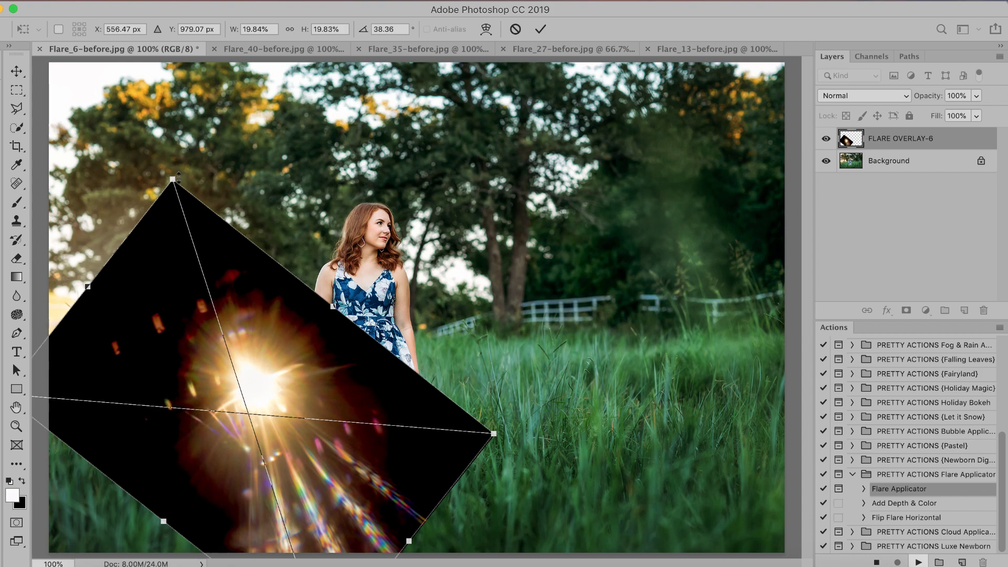
pyautogui.moveTo(174, 176); pyautogui.dragTo(179, 208)
pyautogui.moveTo(255, 362); pyautogui.dragTo(228, 323)
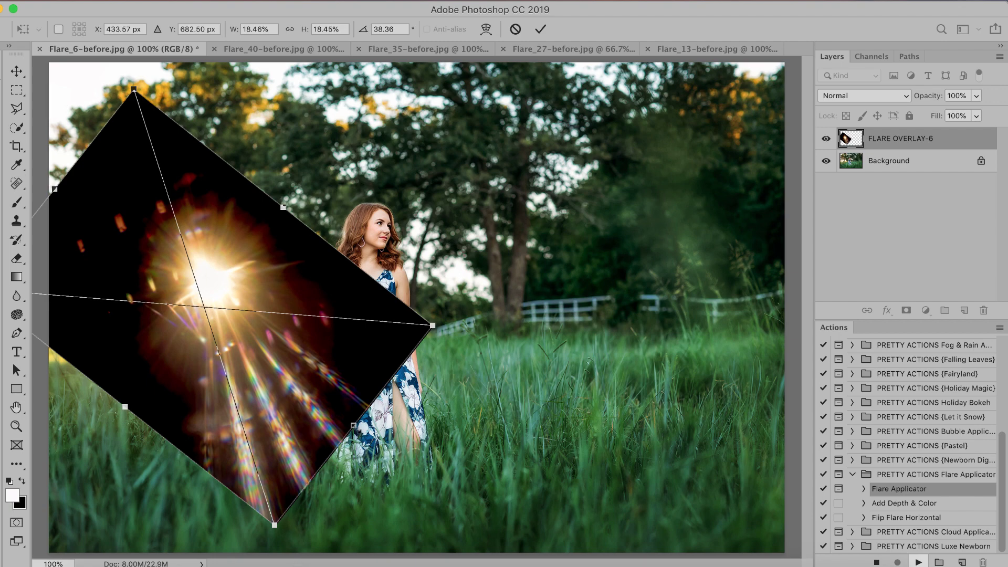
pyautogui.moveTo(355, 426); pyautogui.dragTo(349, 397)
pyautogui.press('Return')
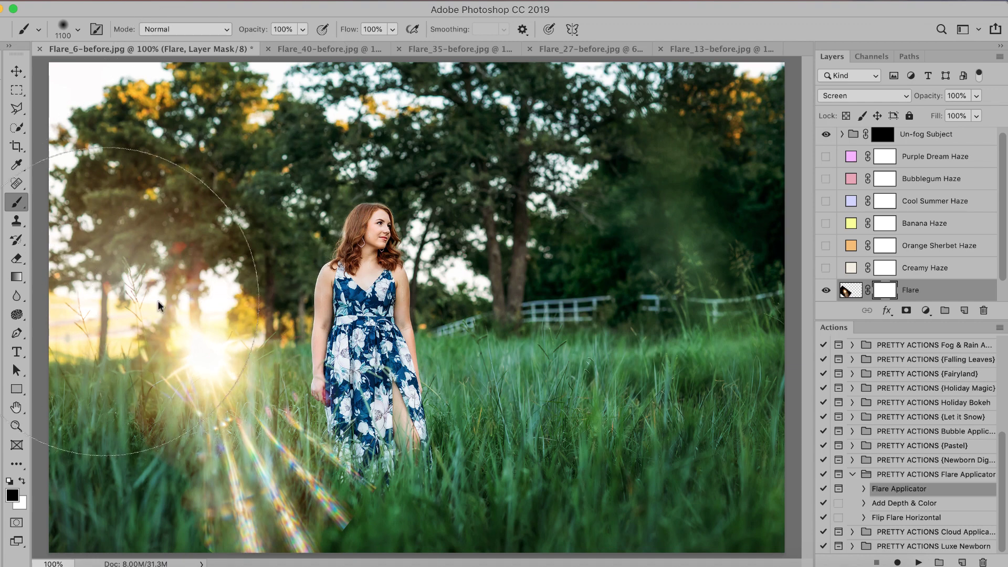
# Drag the Flare layer up and right with the Move tool, then undo the move
pyautogui.click(11, 73)
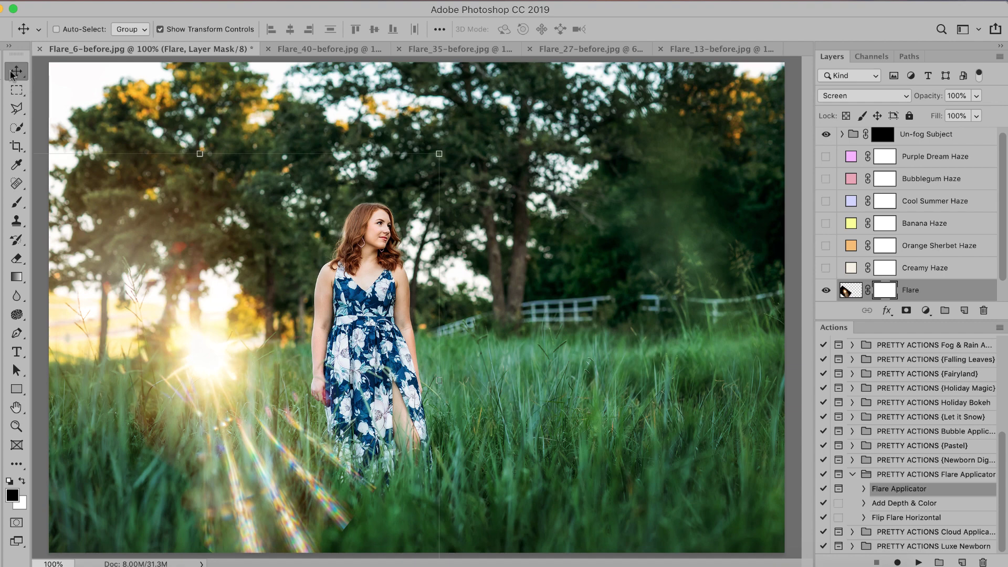
pyautogui.moveTo(236, 363); pyautogui.dragTo(270, 318)
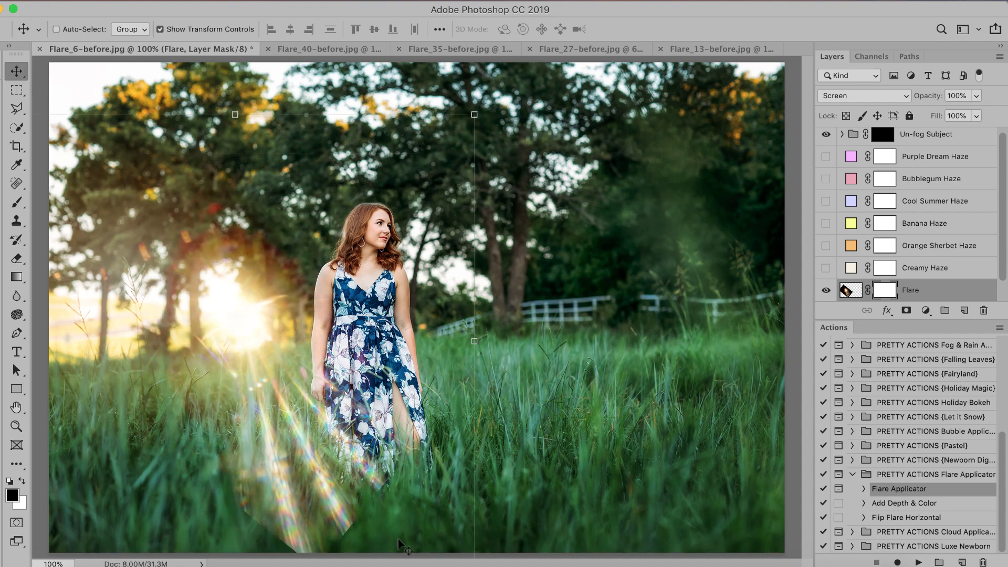
pyautogui.press('super+z')
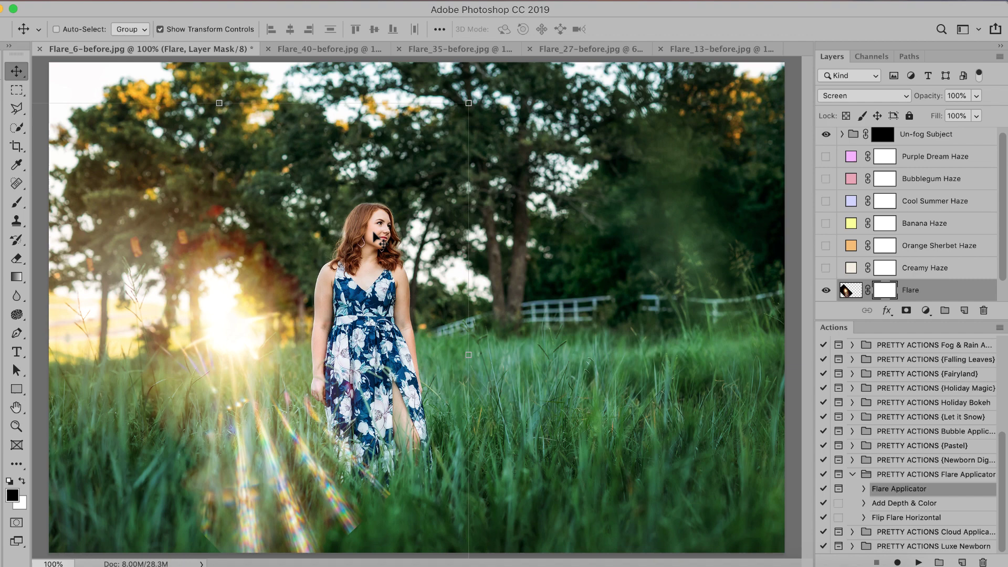
# Paint black on the Flare mask at 38% opacity, brush size 500, over the lower streaks
pyautogui.click(16, 205)
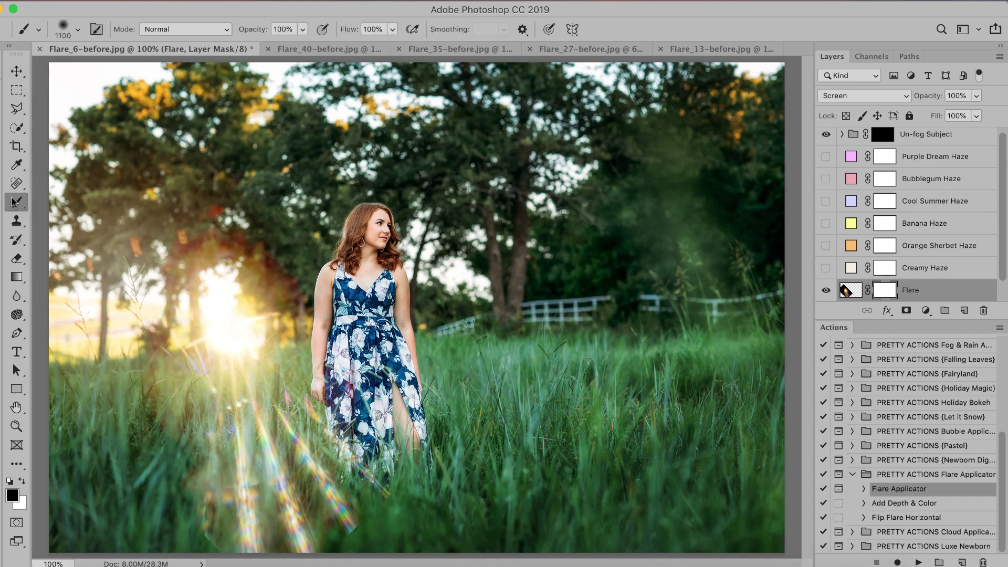
pyautogui.click(303, 29)
pyautogui.click(261, 47)
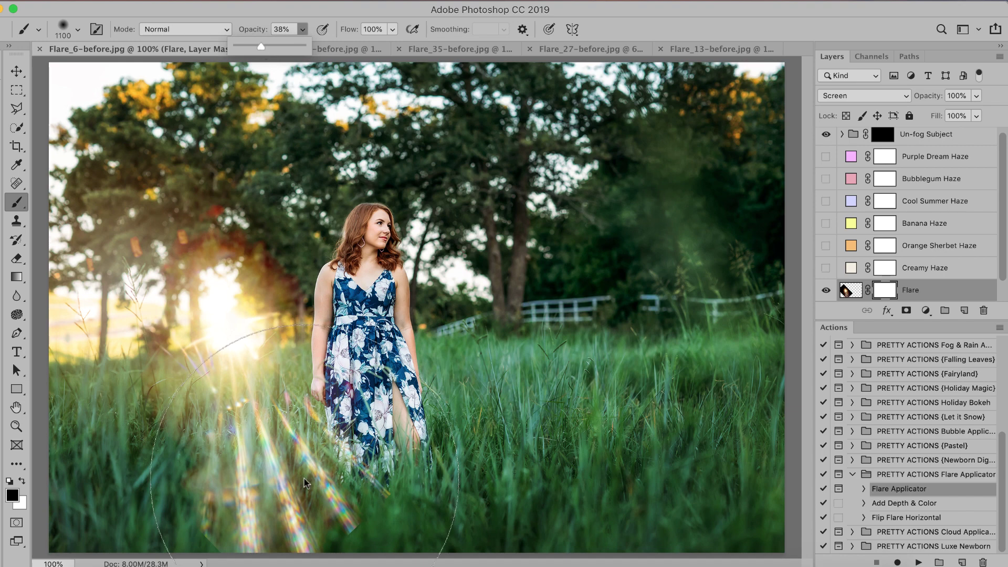
pyautogui.press('[')
pyautogui.press('[')
pyautogui.press('[')
pyautogui.press('[')
pyautogui.press('[')
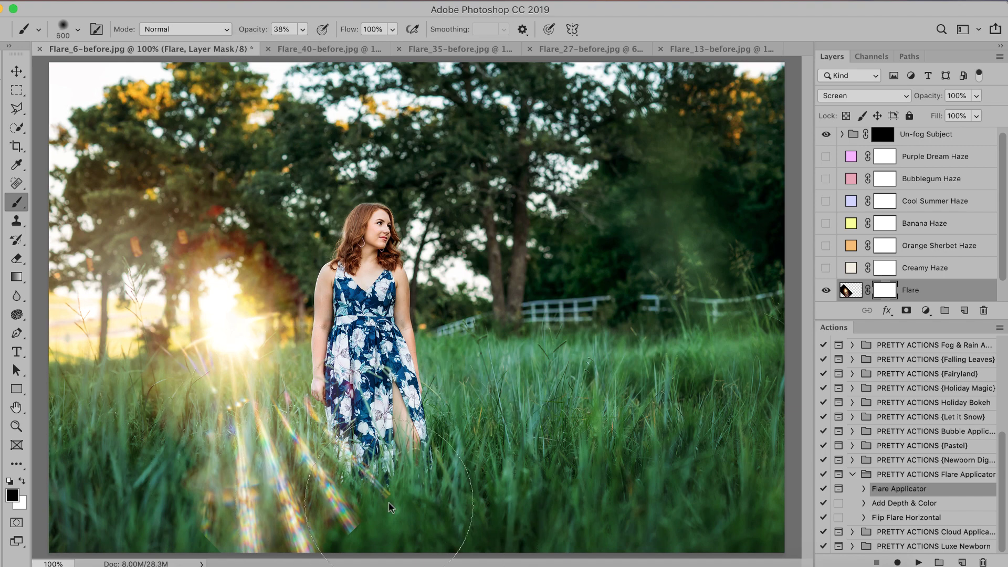
pyautogui.press('[')
pyautogui.moveTo(389, 504); pyautogui.dragTo(395, 546)
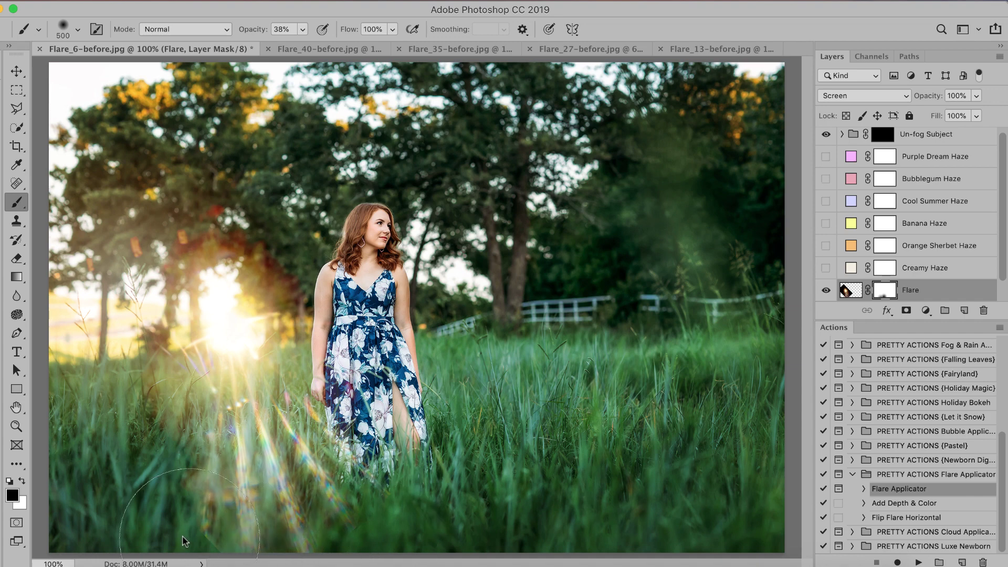
pyautogui.click(826, 290)
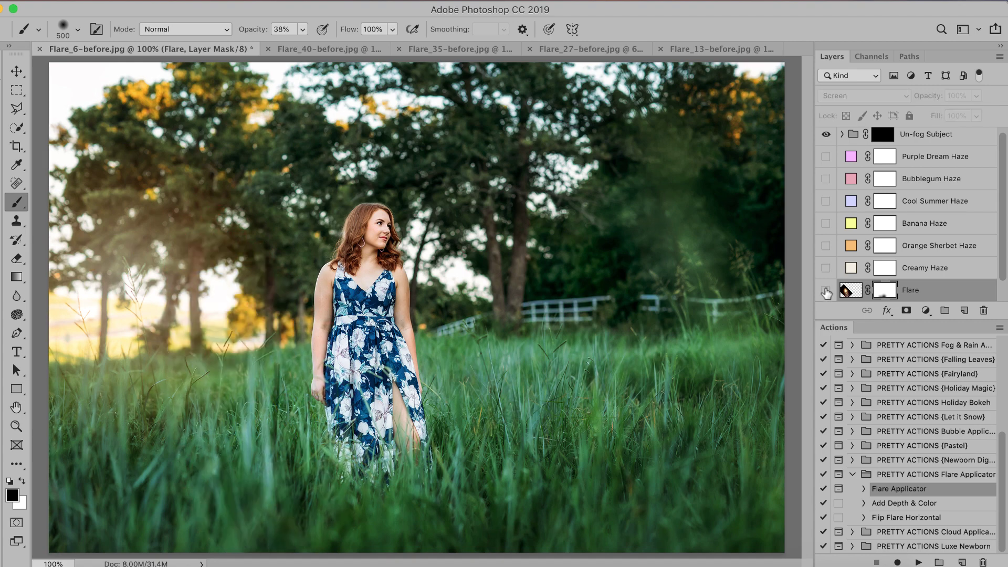
pyautogui.click(825, 290)
pyautogui.click(829, 156)
pyautogui.click(830, 155)
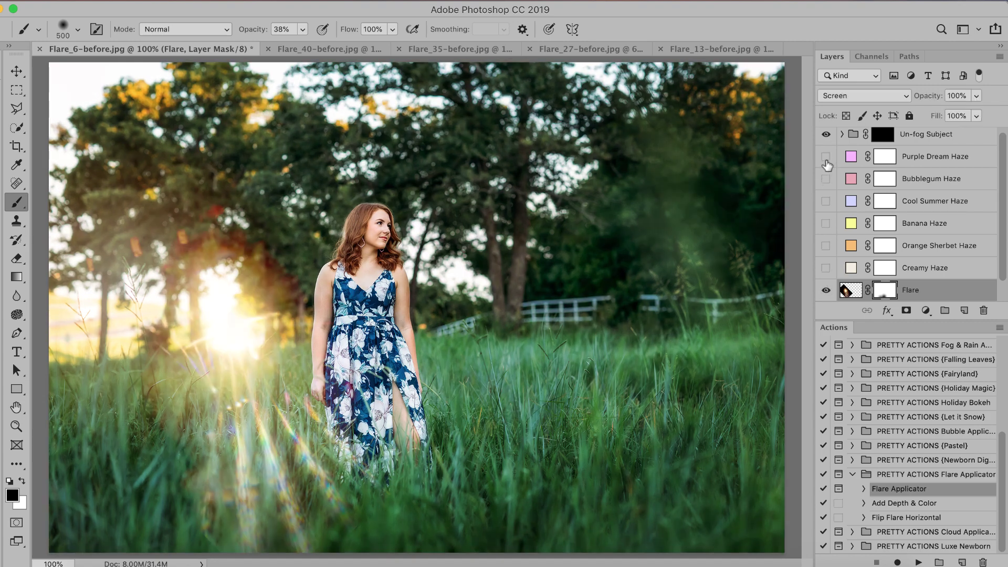
pyautogui.click(827, 179)
pyautogui.click(826, 179)
pyautogui.click(826, 201)
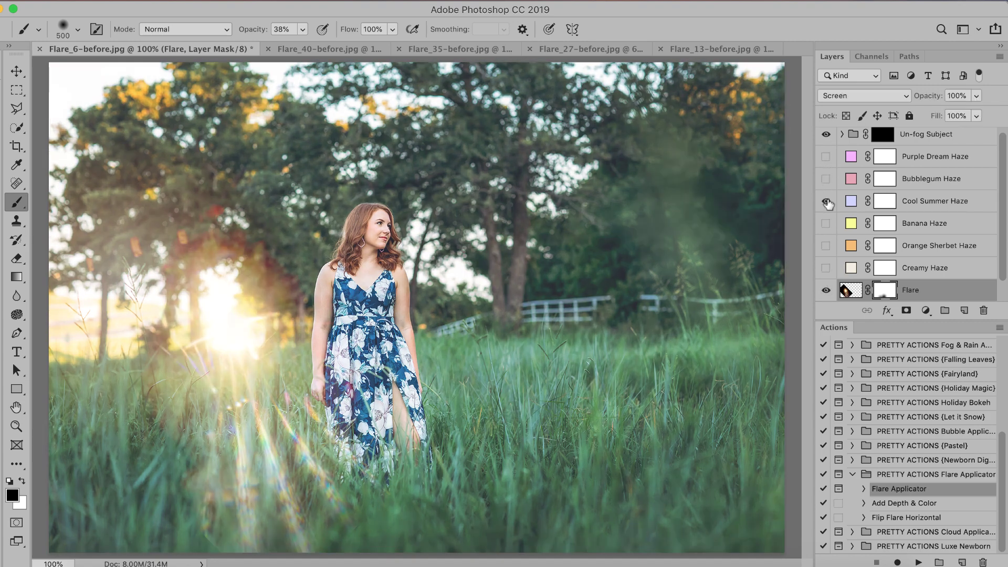
pyautogui.click(826, 201)
pyautogui.click(826, 223)
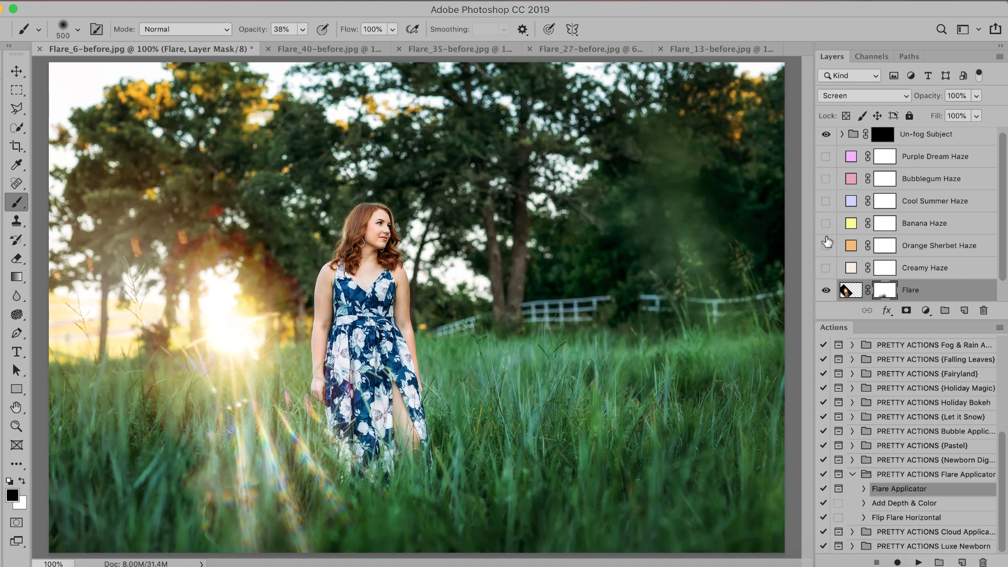
pyautogui.click(825, 245)
pyautogui.click(825, 245)
pyautogui.click(825, 268)
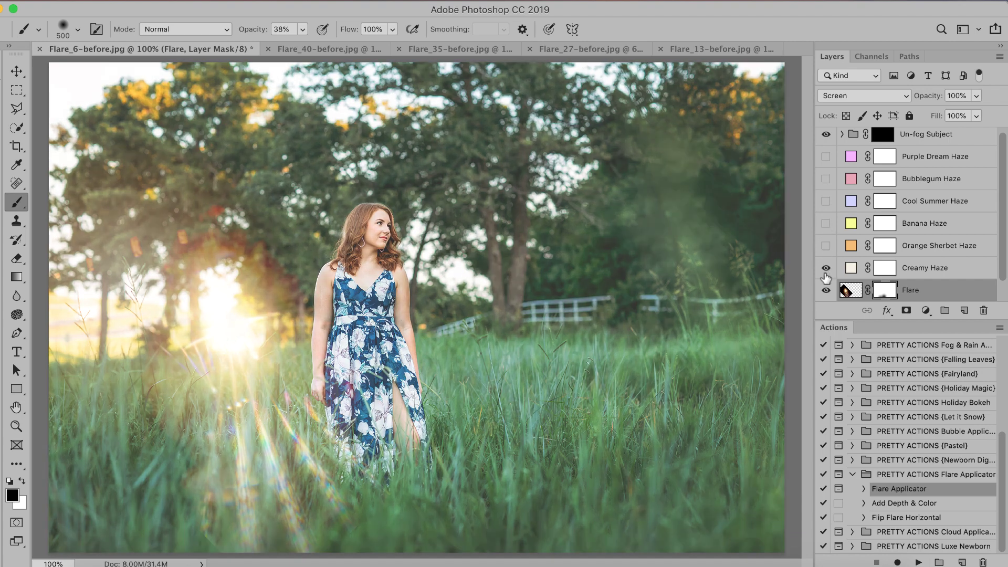
pyautogui.click(826, 267)
pyautogui.scroll(1, 855, 174)
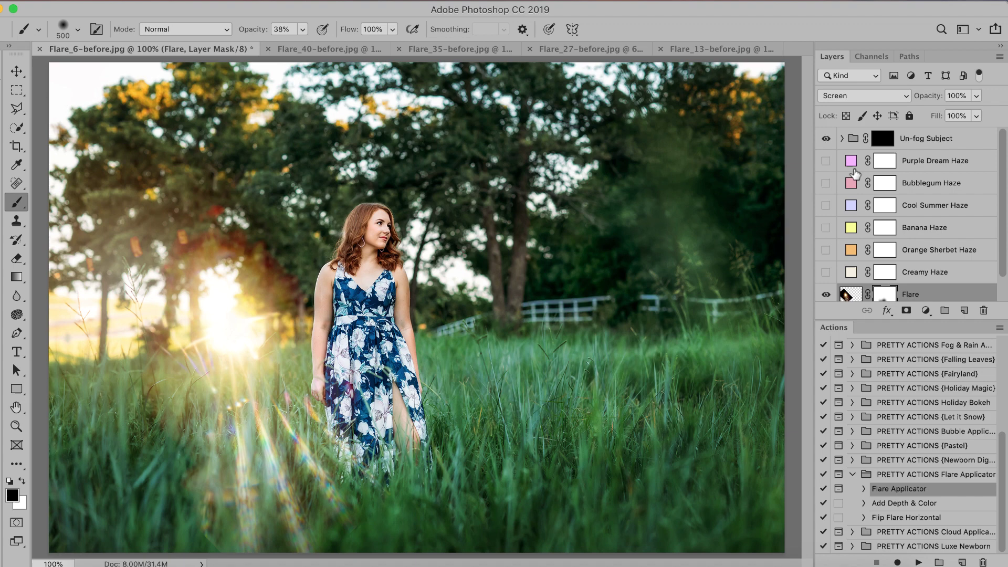